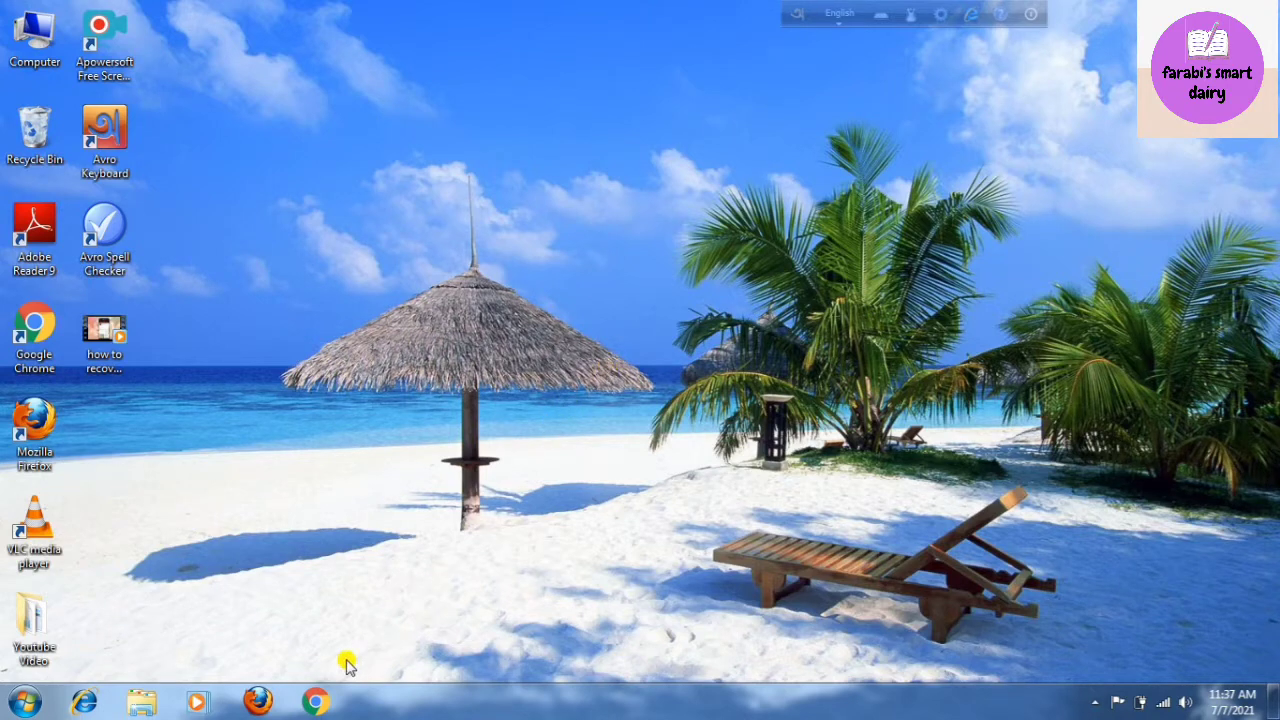
Open Chrome and search Google in a new tab for "what is the ip address of d link router".
left_click(316, 702)
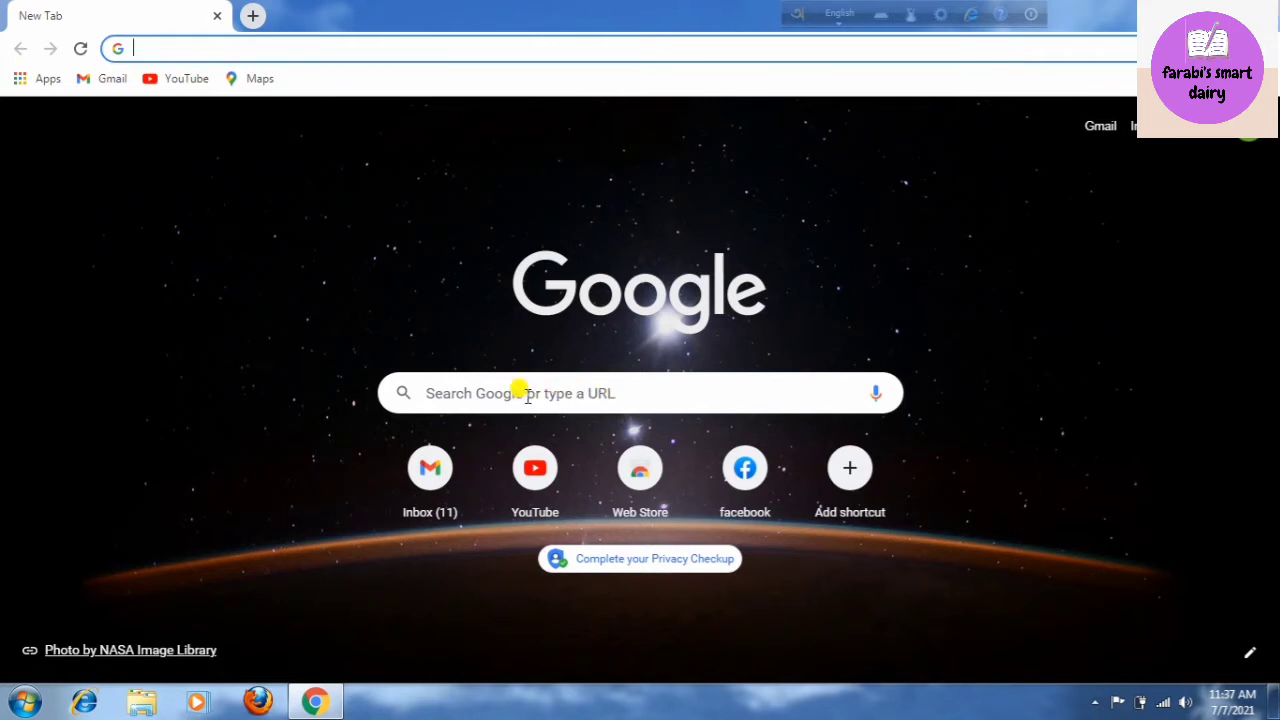
left_click(252, 15)
left_click(453, 376)
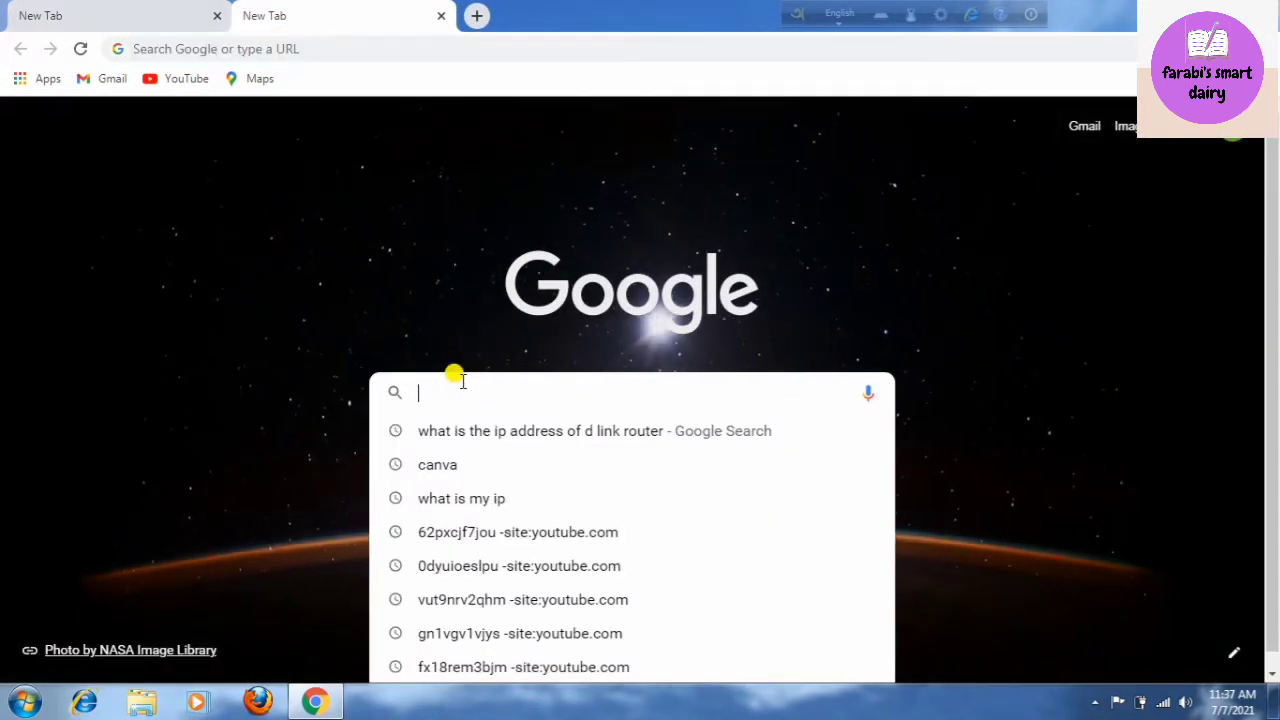
type("what")
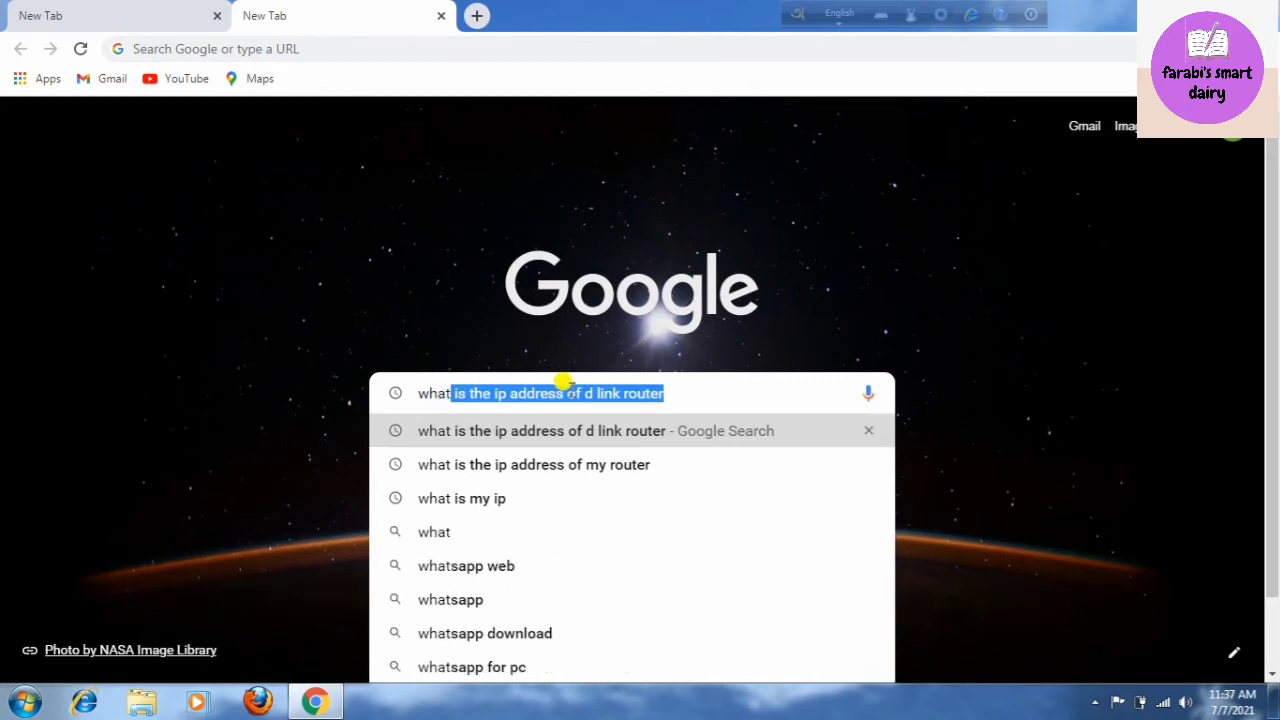
left_click(660, 388)
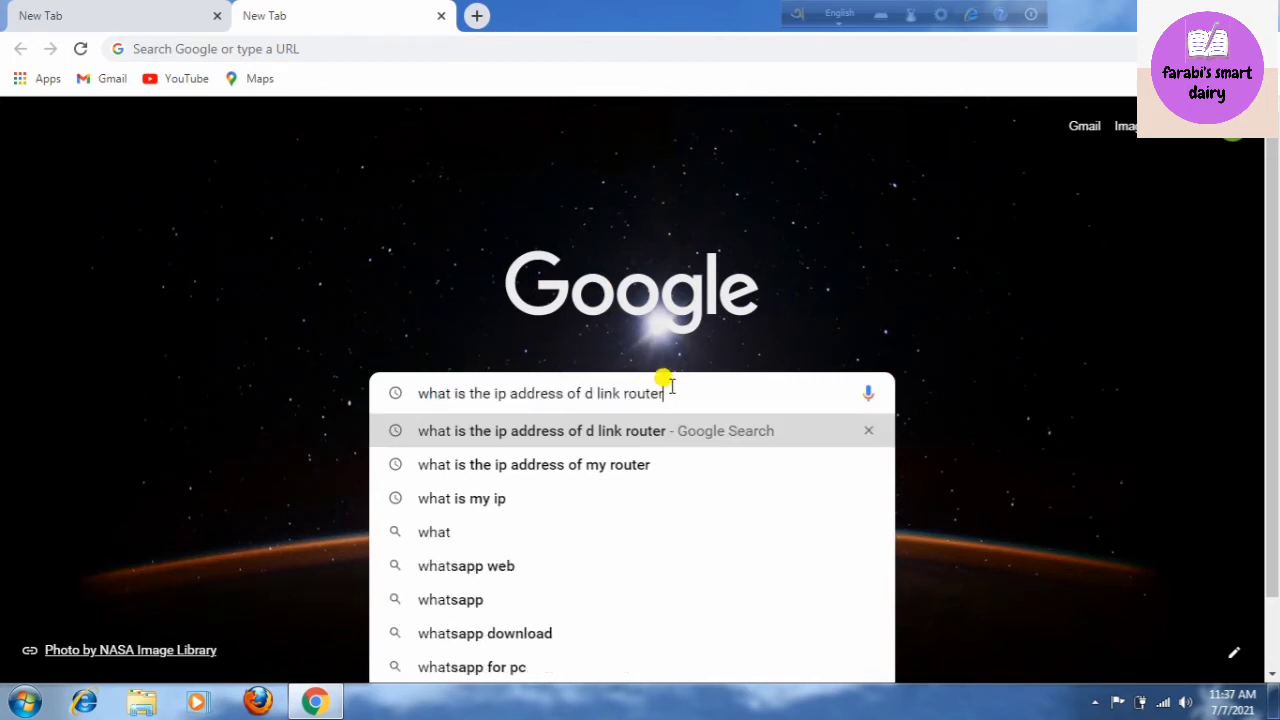
left_click_drag(585, 393, 622, 395)
left_click(647, 433)
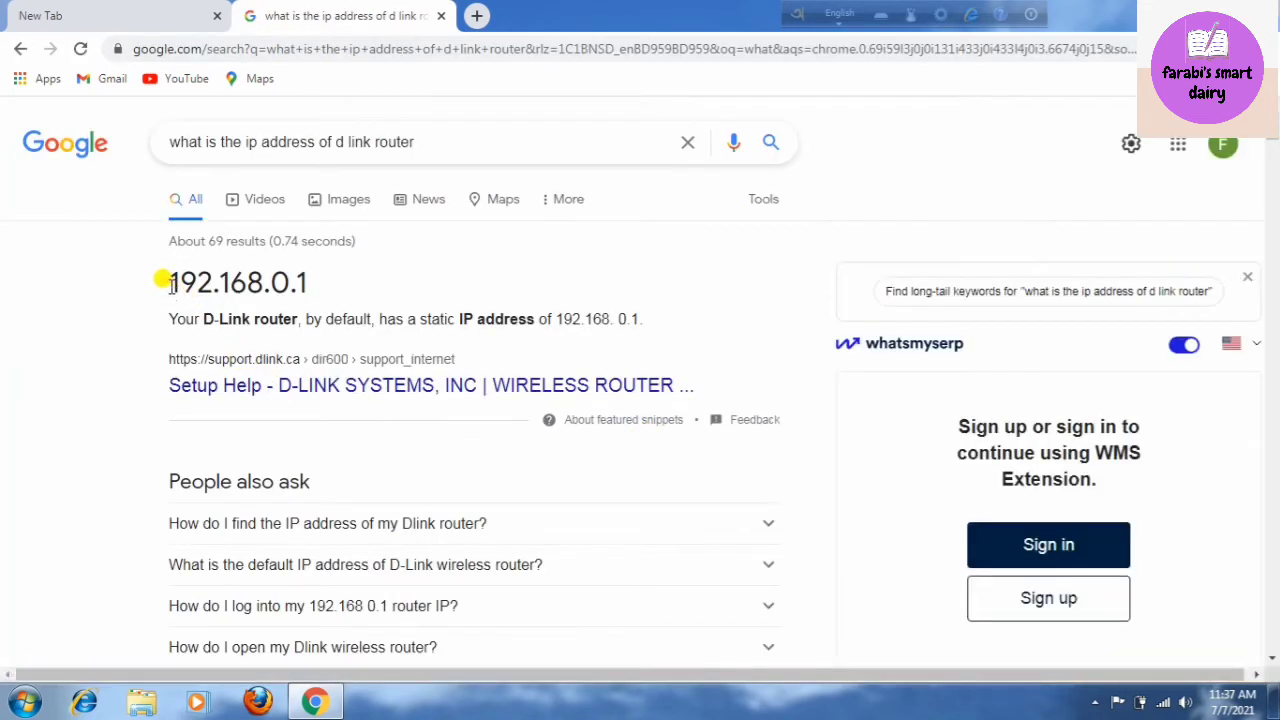
Copy the router address 192.168.0.1 from the search result and open its page in the first, empty tab.
left_click_drag(164, 280, 310, 281)
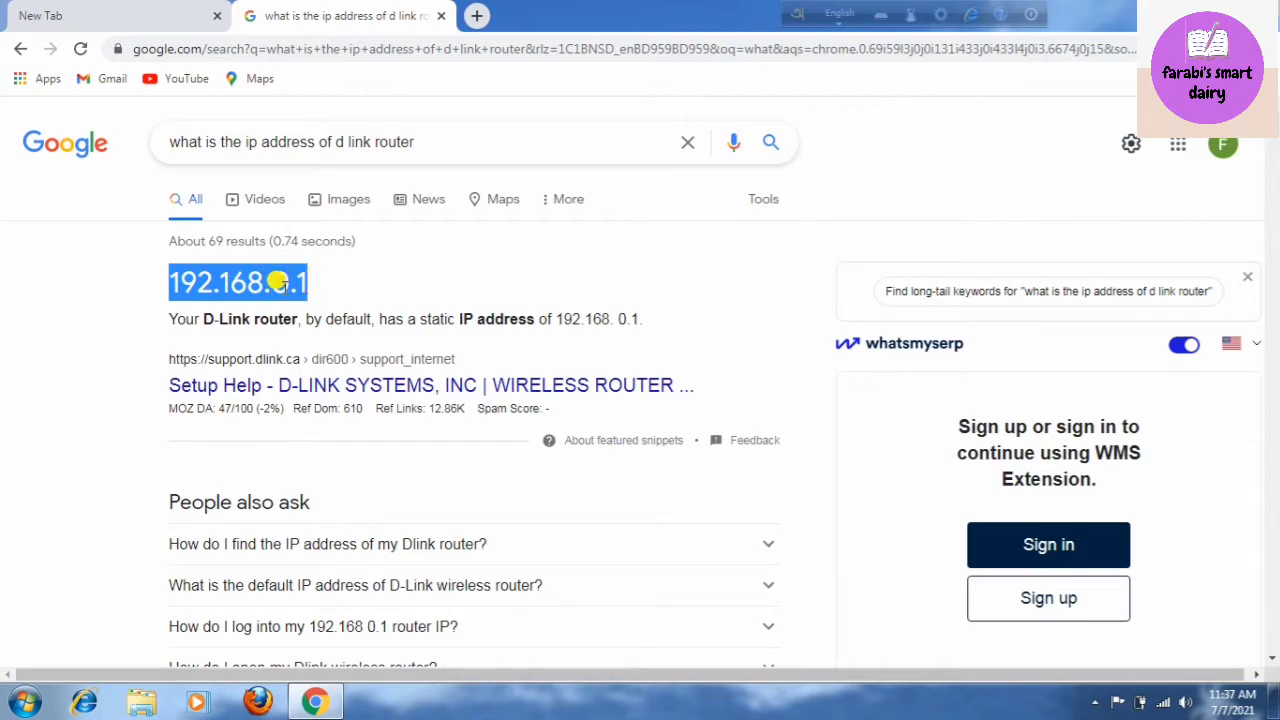
right_click(270, 281)
left_click(318, 302)
left_click(116, 13)
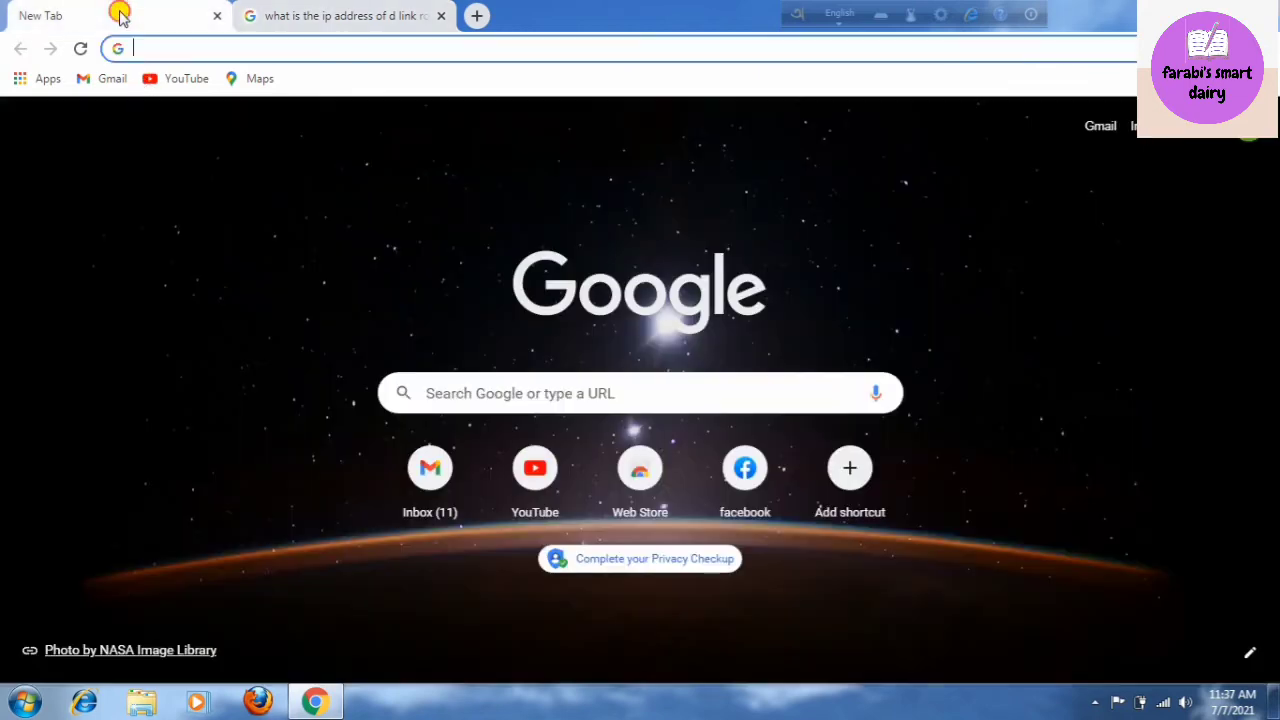
left_click(216, 49)
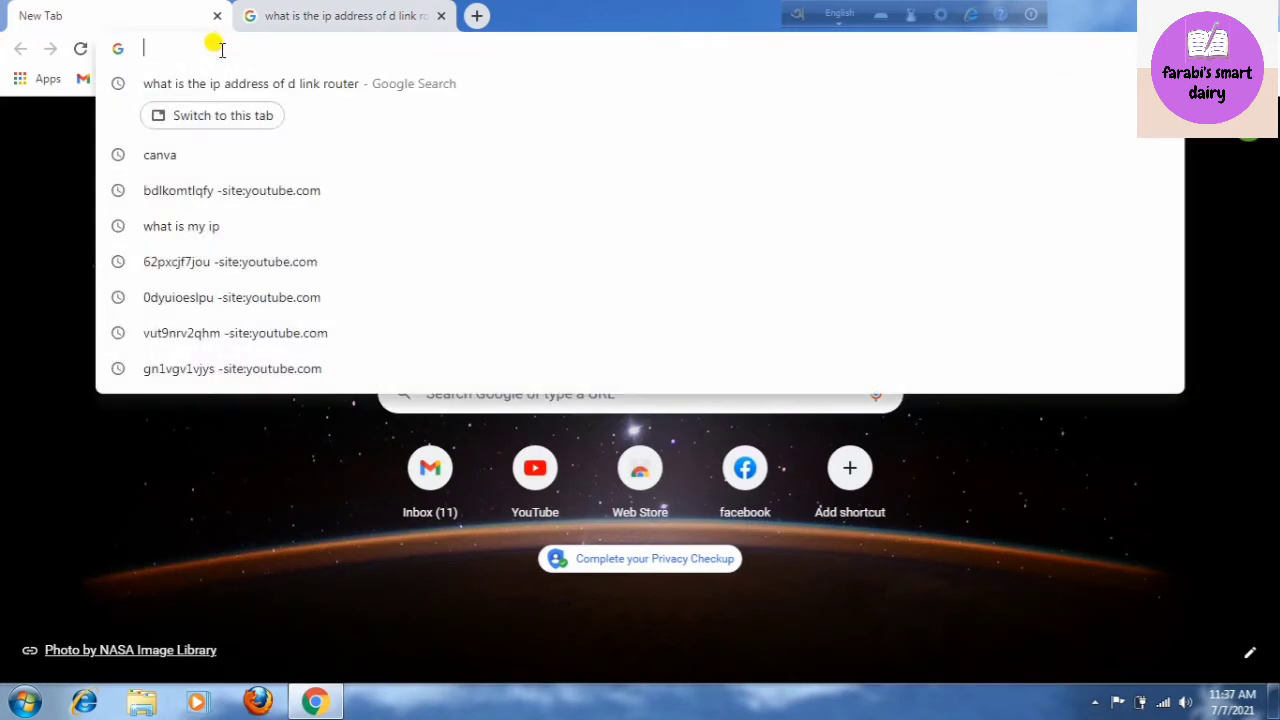
key("ctrl+v")
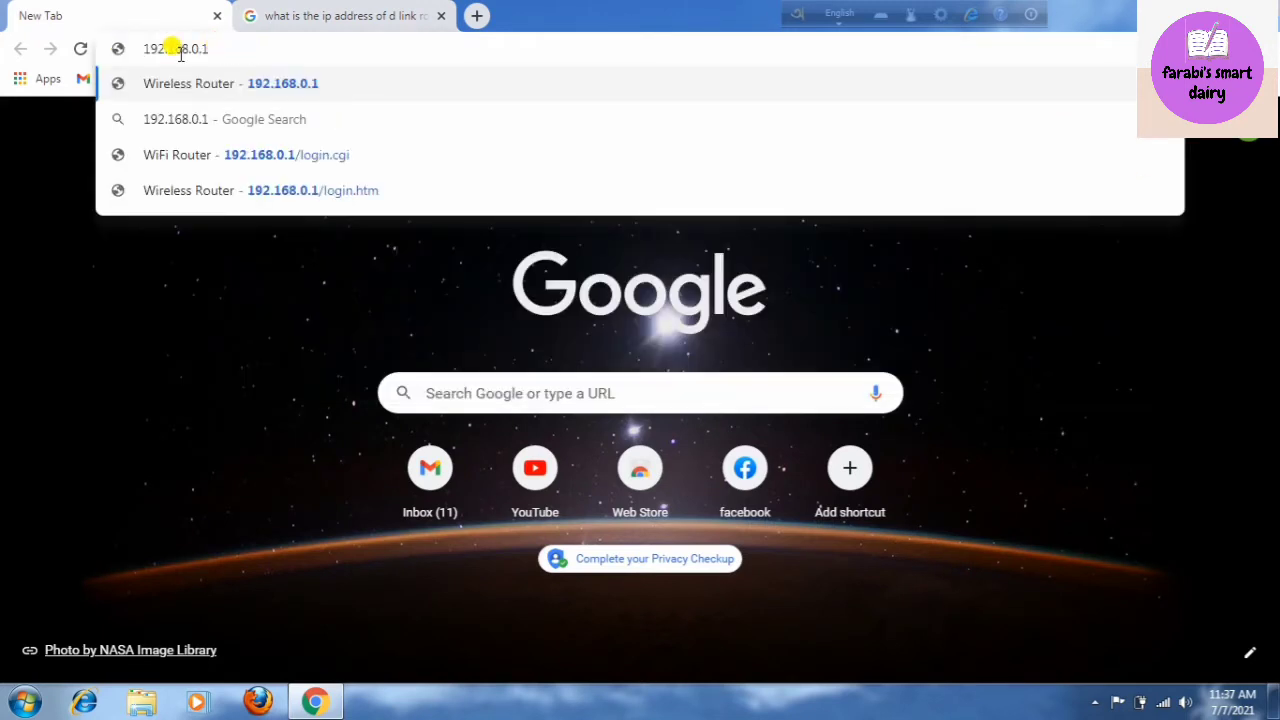
left_click(297, 83)
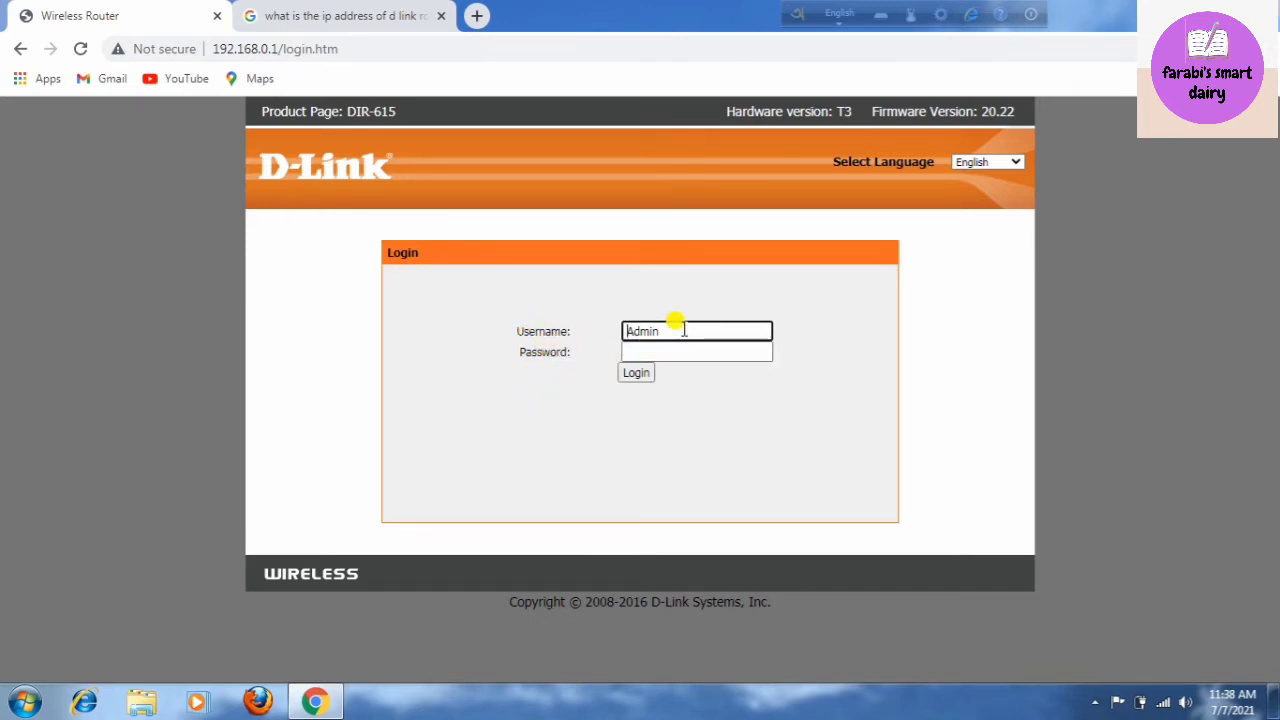
Log in to the router as Admin with the account password and dismiss the browser's password warning.
left_click(636, 374)
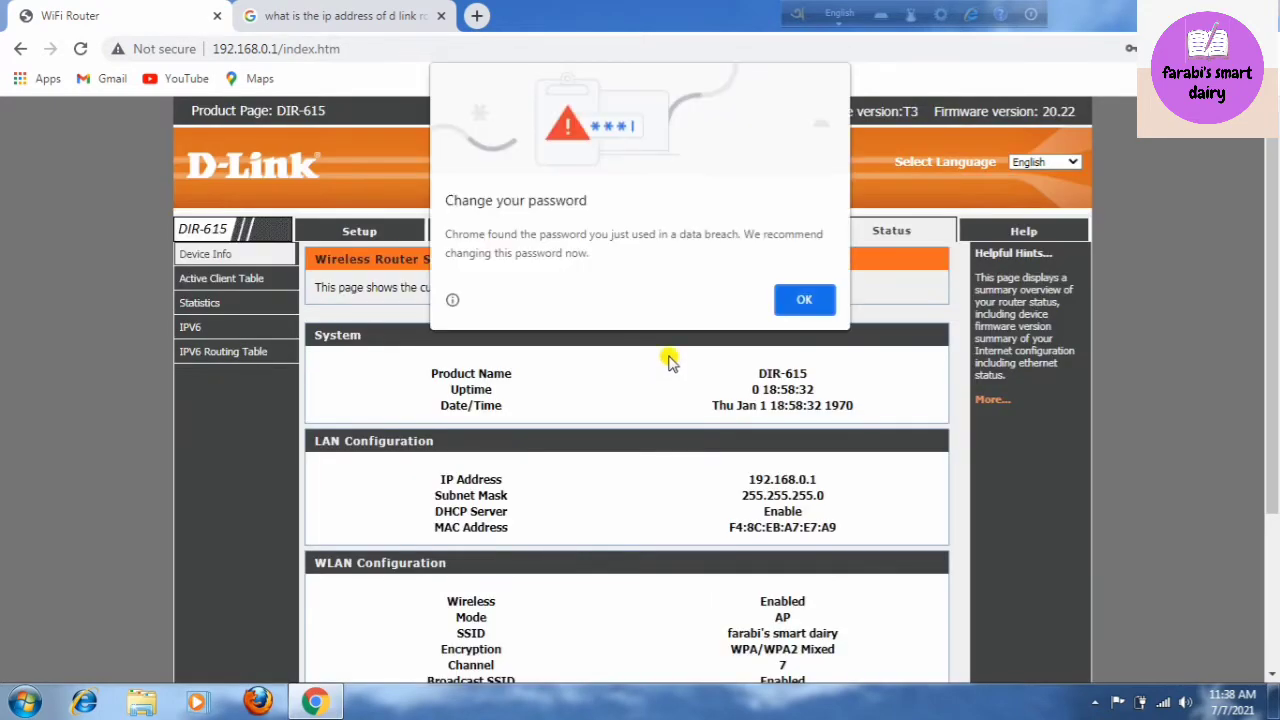
left_click(800, 296)
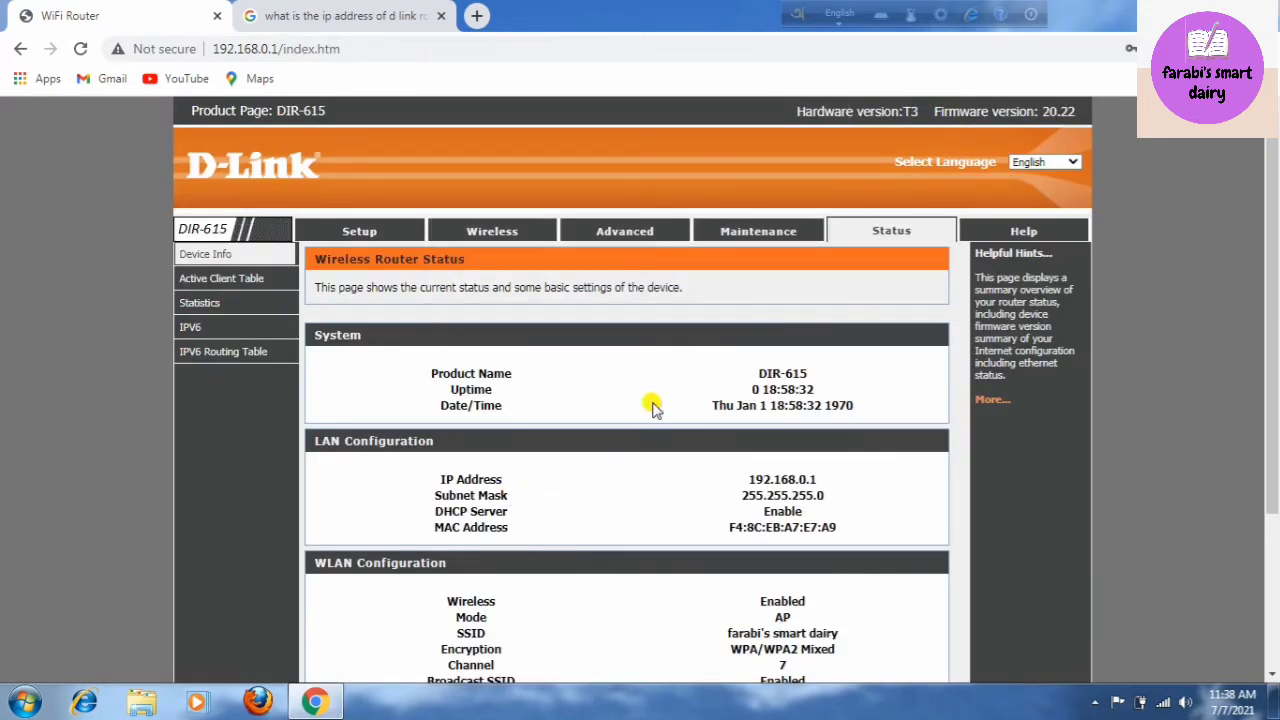
scroll(654, 408, "down", 3)
scroll(578, 456, "up", 3)
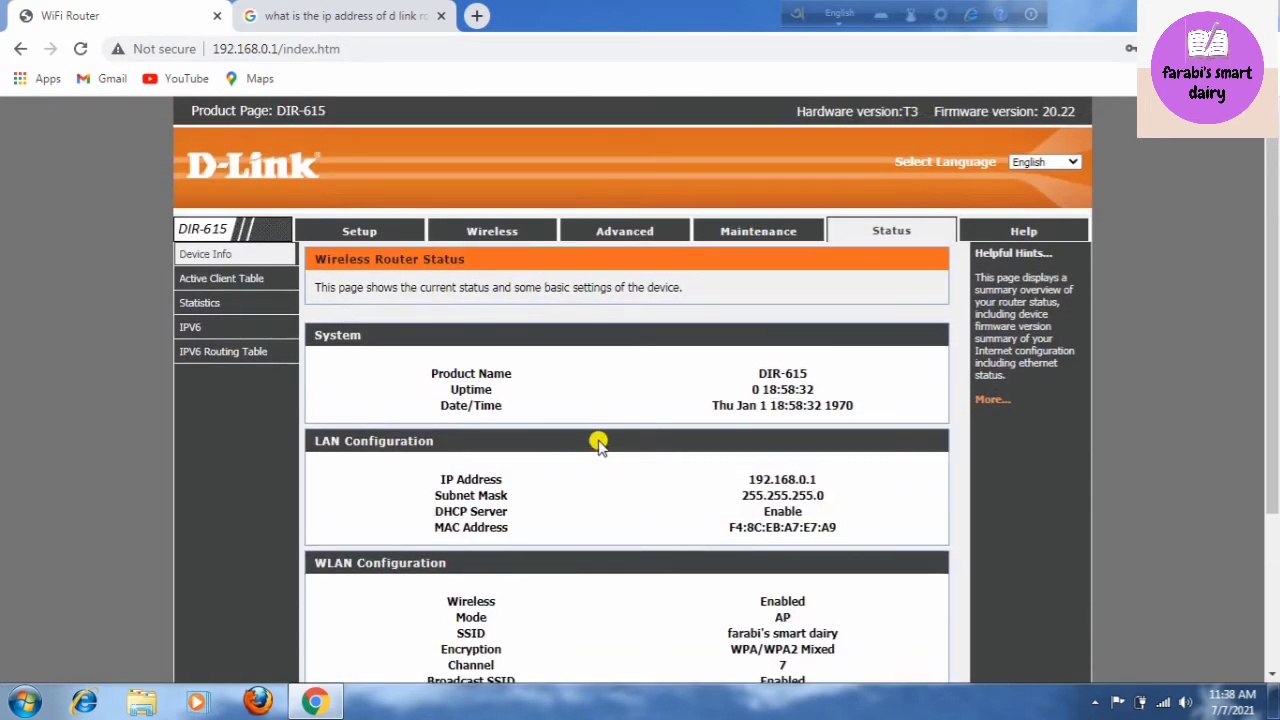
Copy the MAC address of the HUAWEI_Y5_2019 wireless device from the router's Active Client Table.
left_click(258, 287)
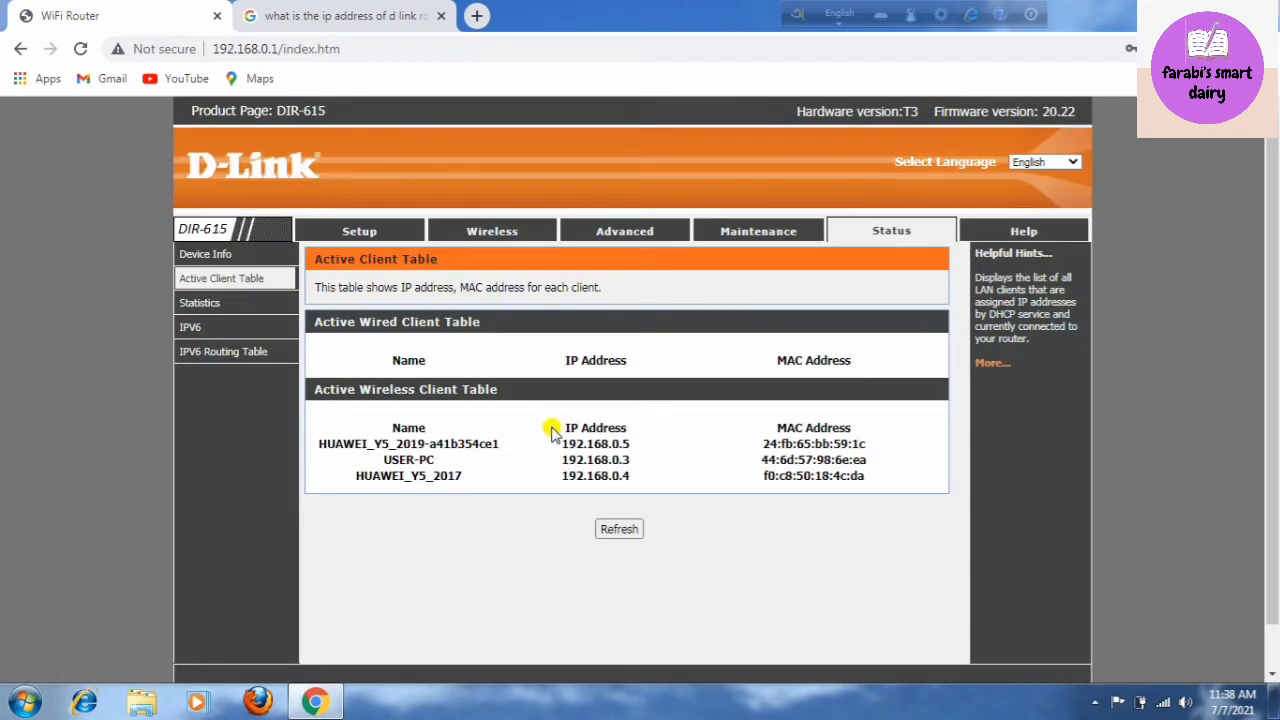
scroll(572, 470, "down", 1)
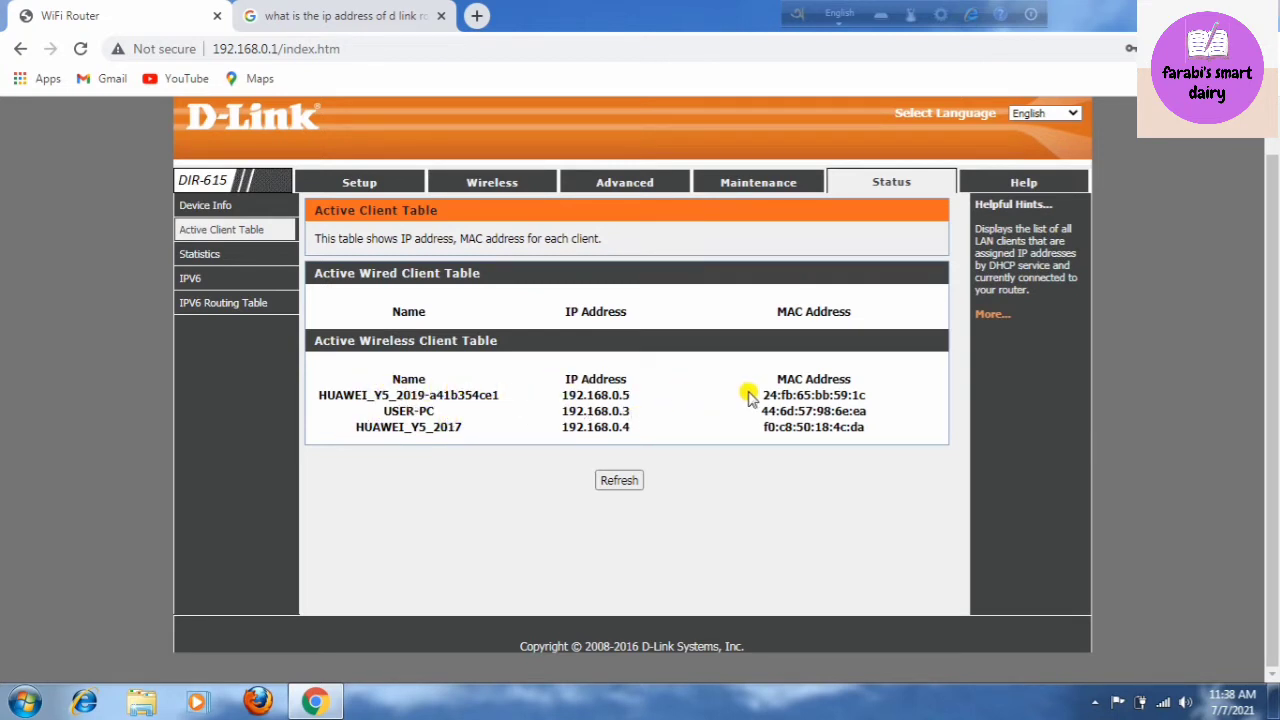
left_click_drag(764, 395, 866, 394)
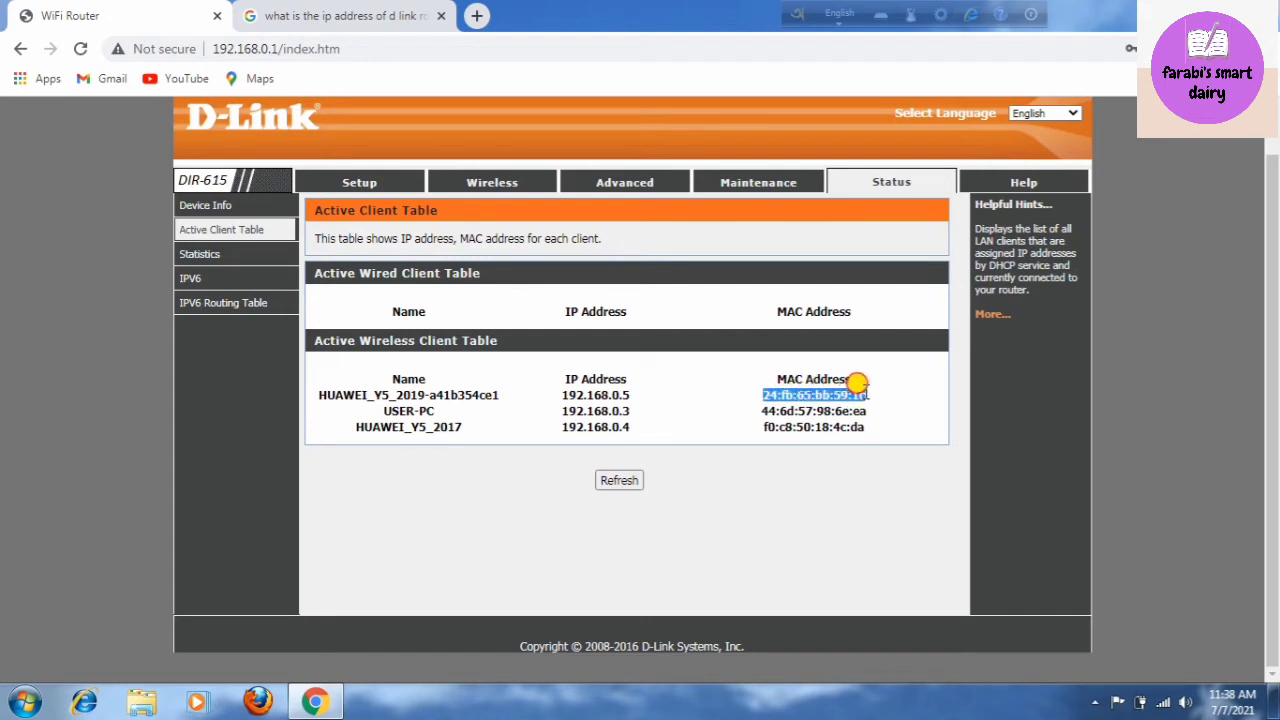
right_click(877, 396)
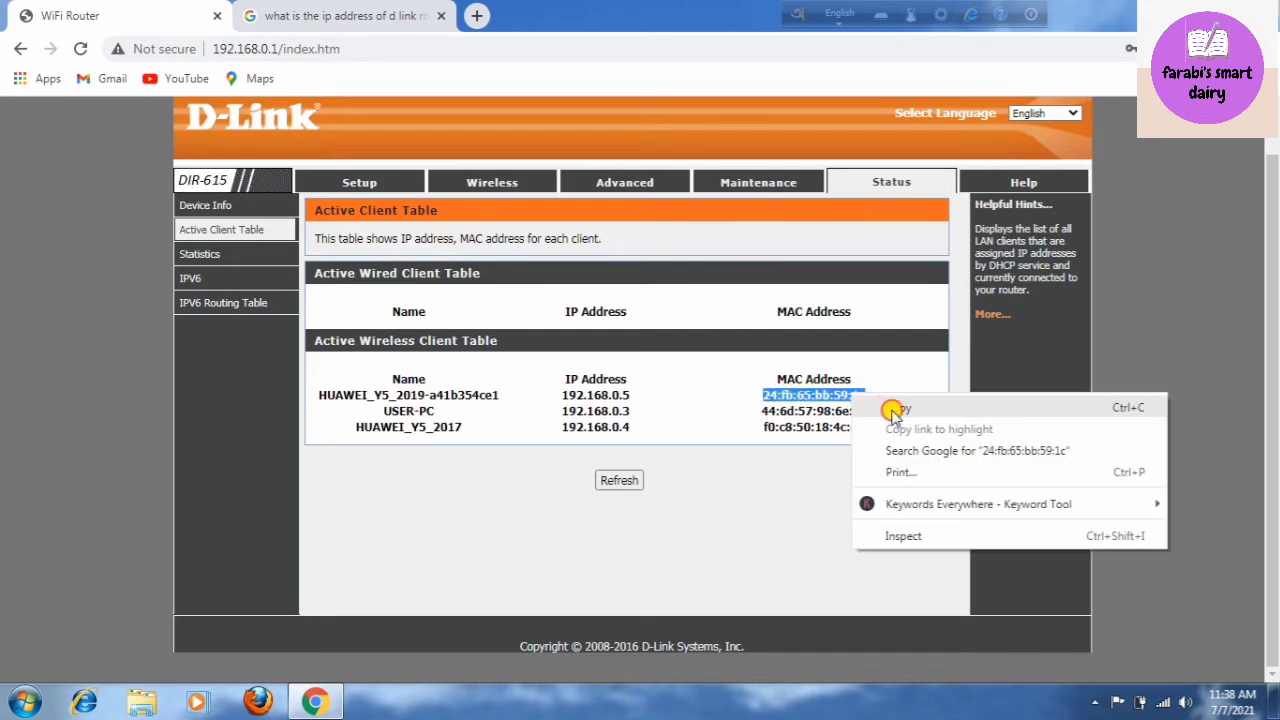
left_click(893, 410)
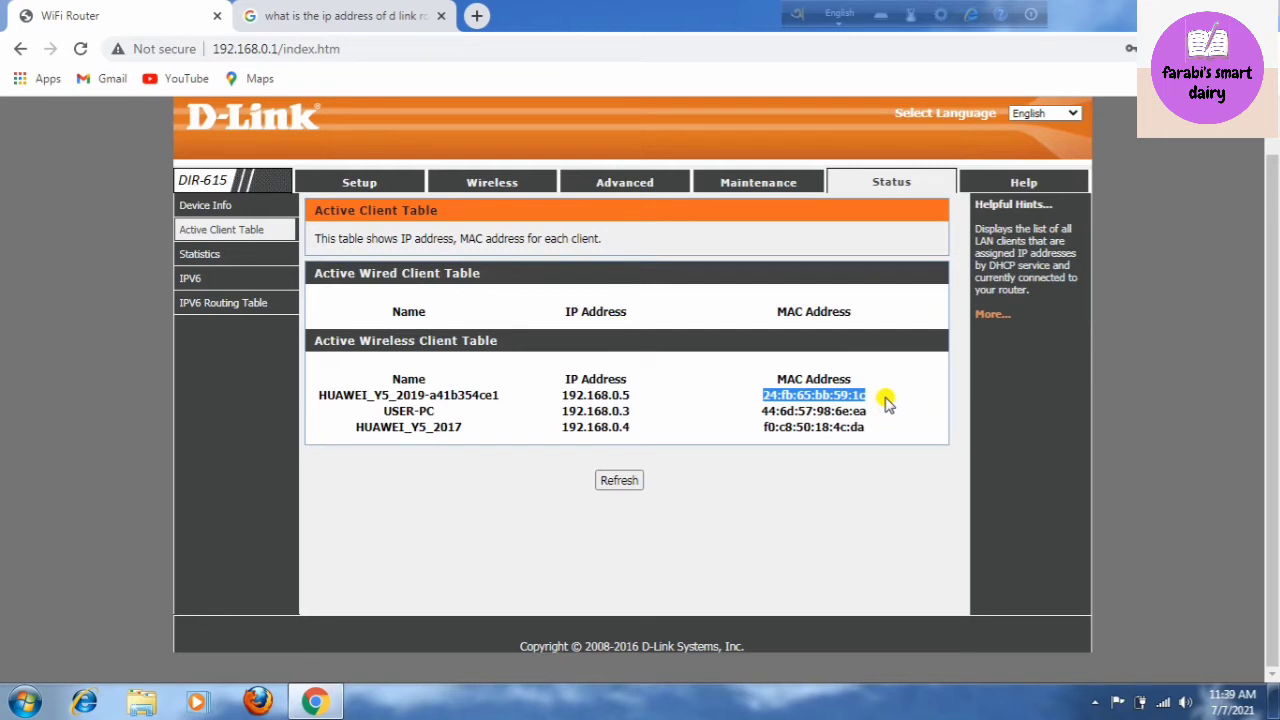
left_click(886, 400)
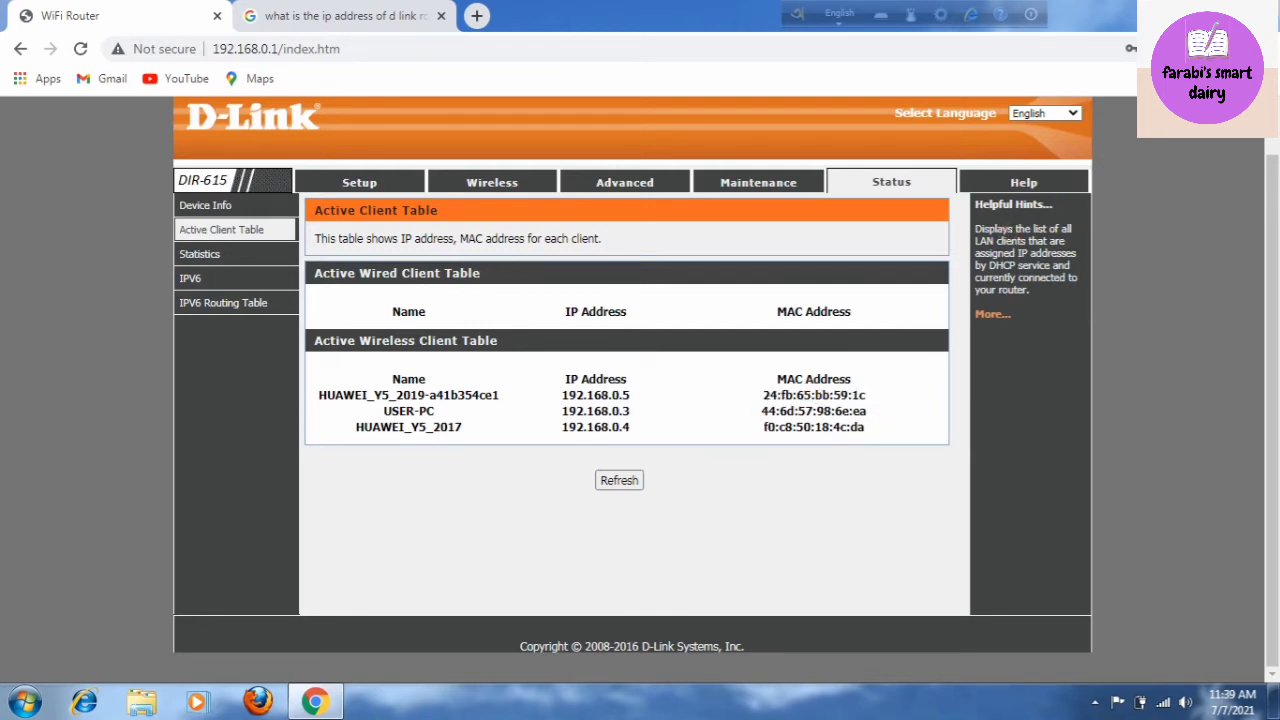
key("super+d")
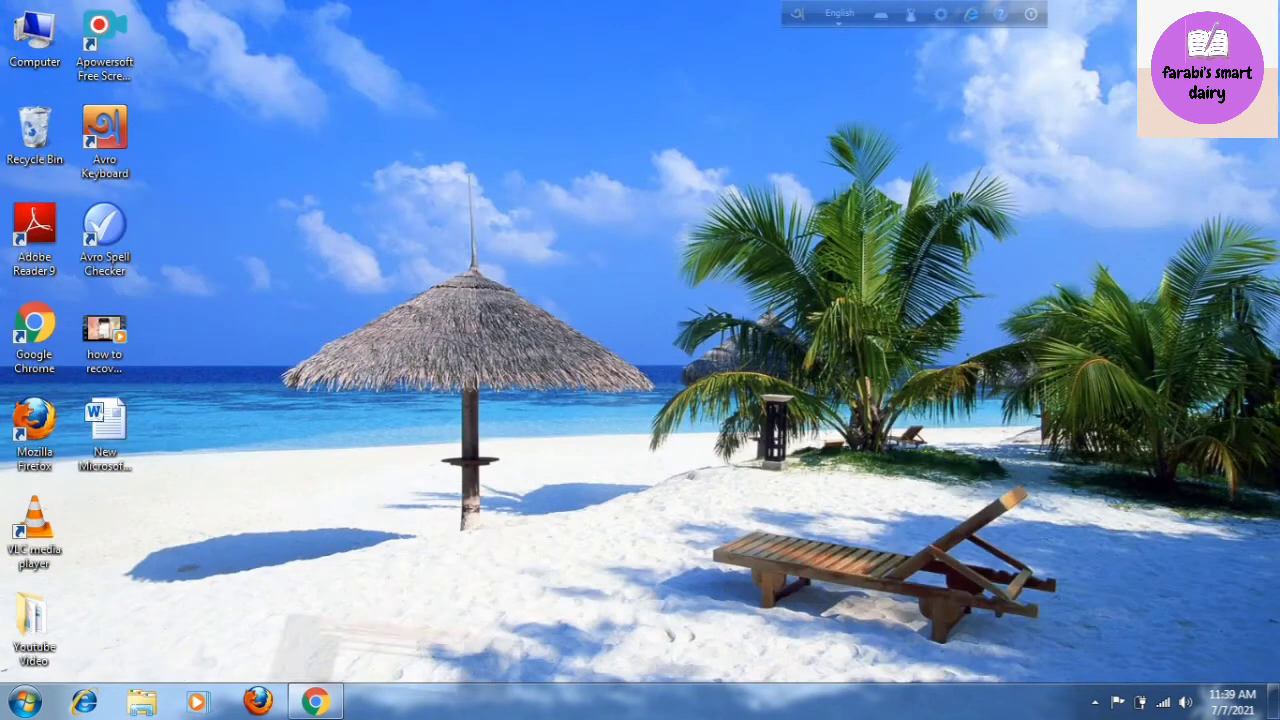
double_click(118, 428)
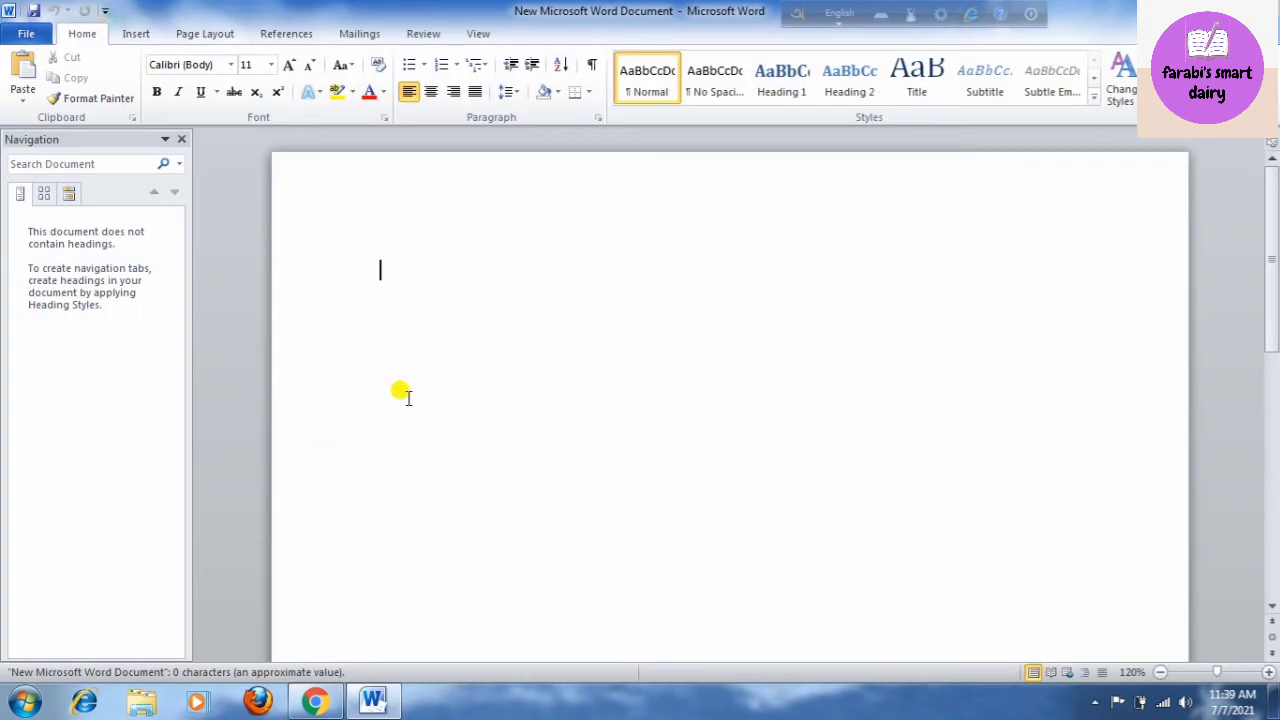
key("ctrl+v")
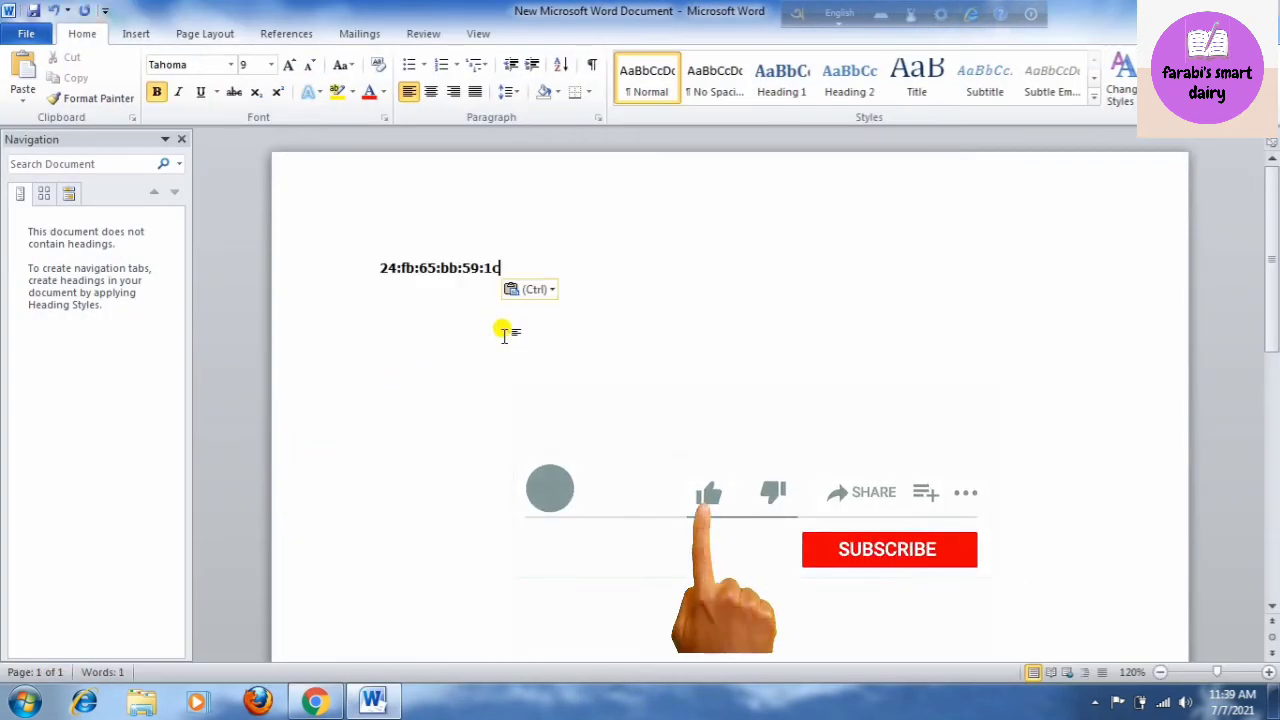
Remove every colon from the pasted MAC address using the On-Screen Keyboard, leaving 24fb65bb591c.
left_click(484, 268)
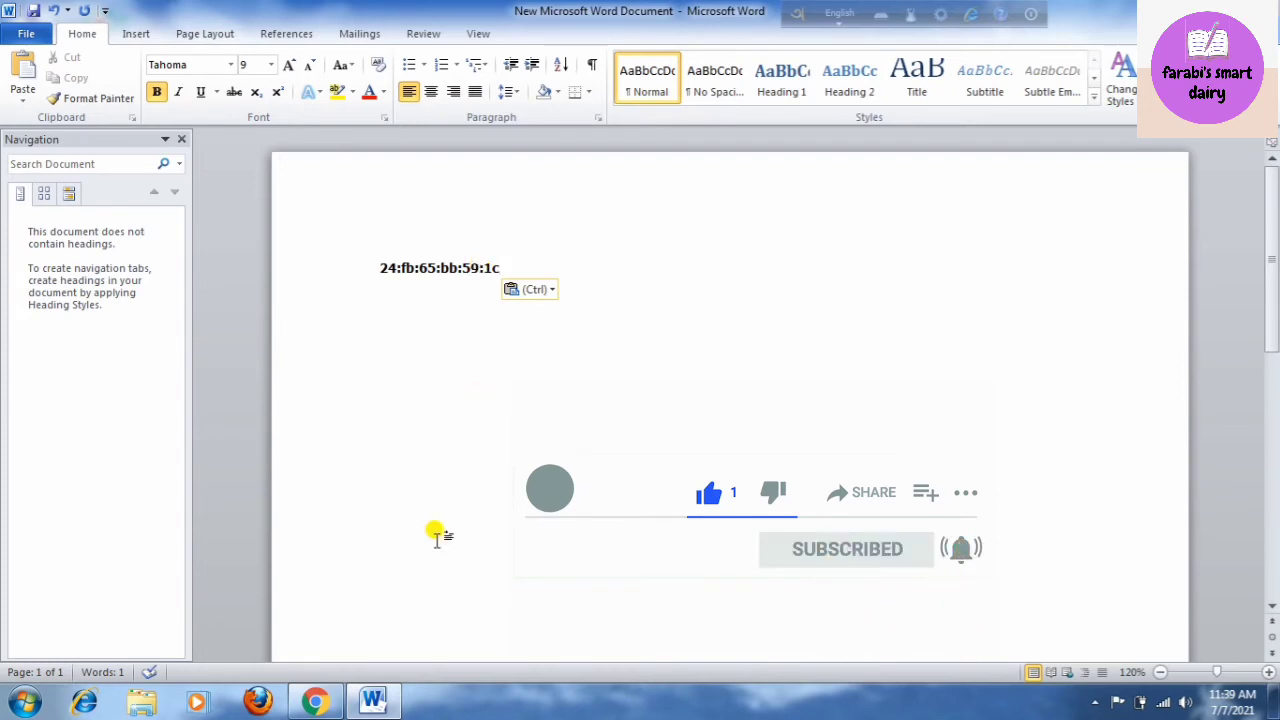
key("ctrl+super+o")
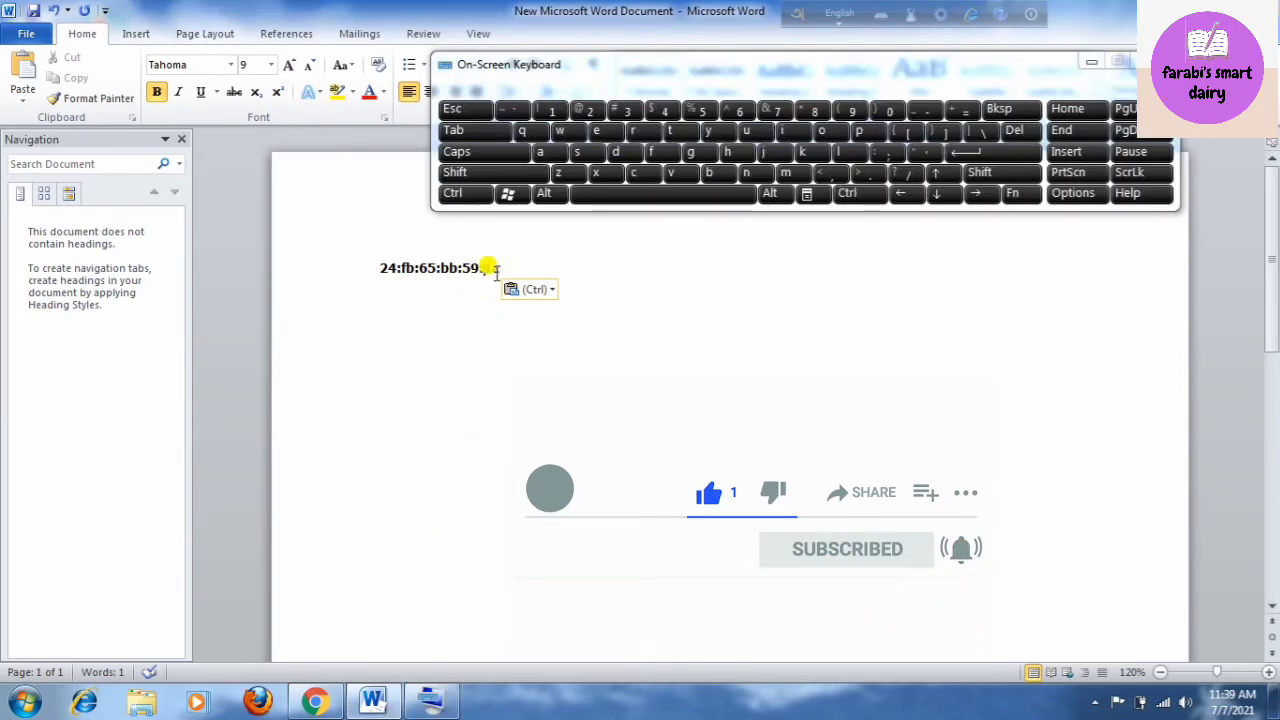
left_click(1010, 108)
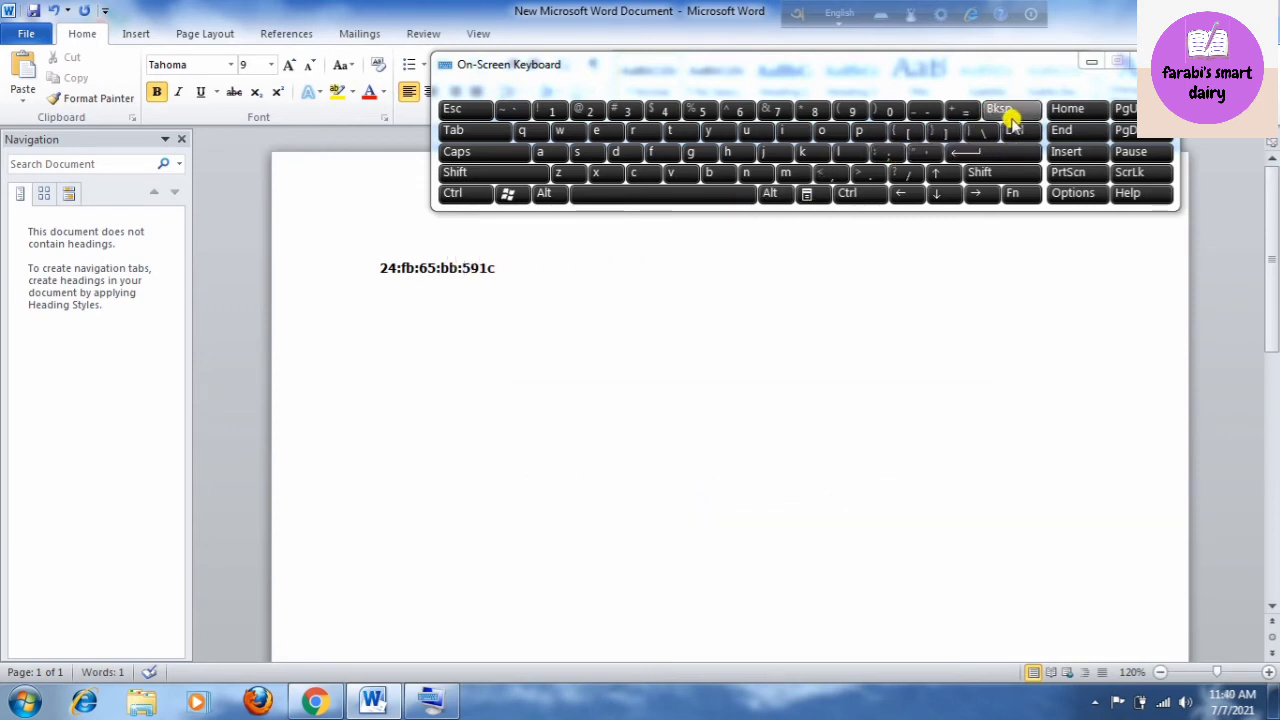
left_click(1008, 110)
left_click(440, 267)
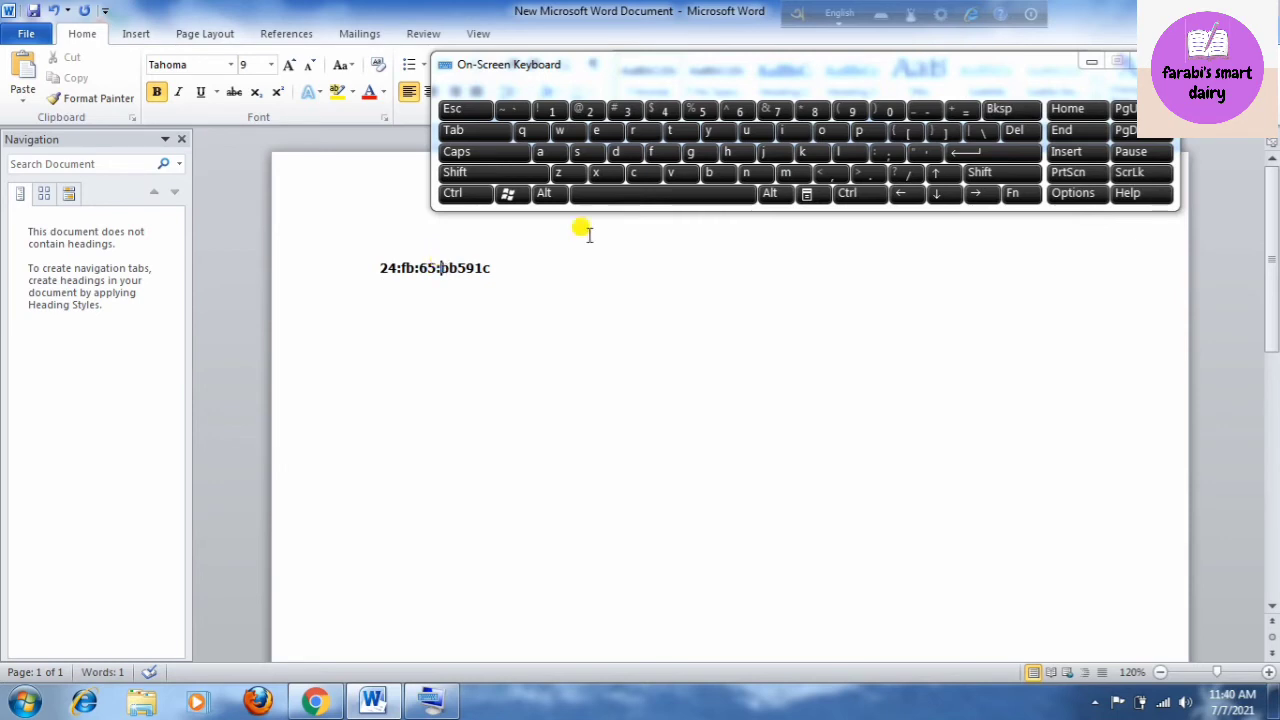
left_click(1005, 110)
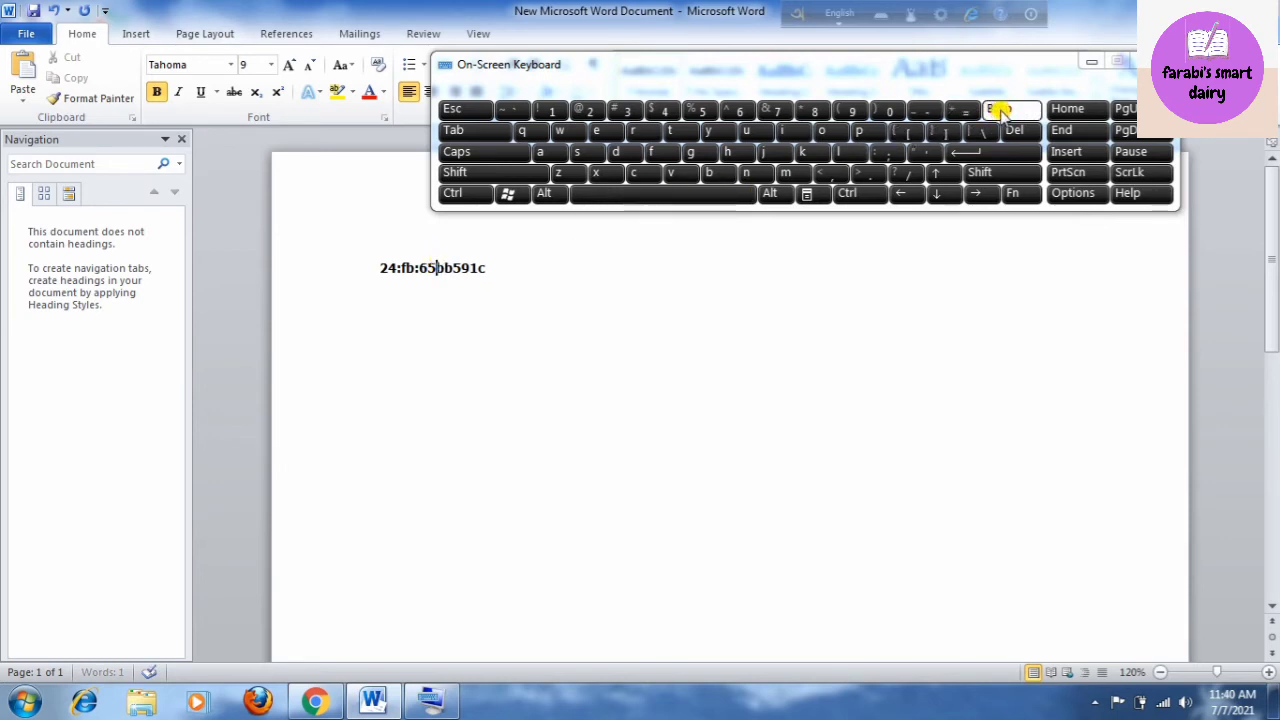
left_click(417, 267)
left_click(1005, 110)
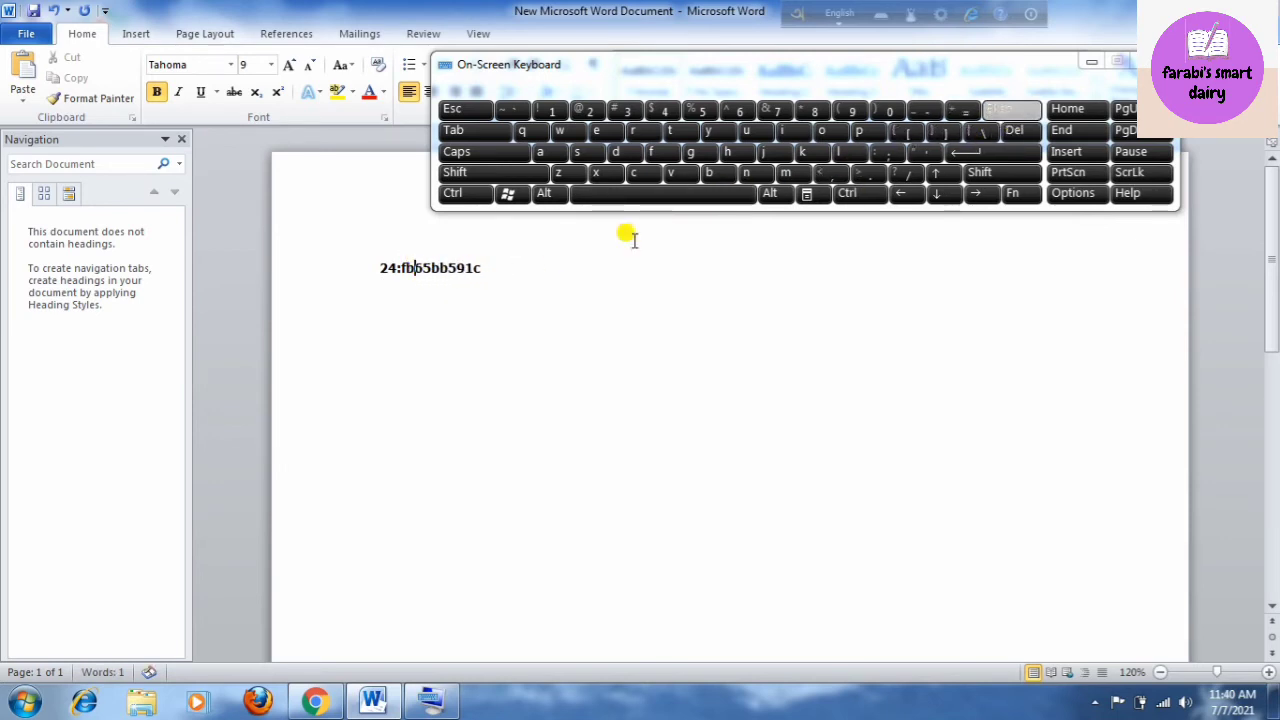
left_click(398, 267)
left_click(1000, 110)
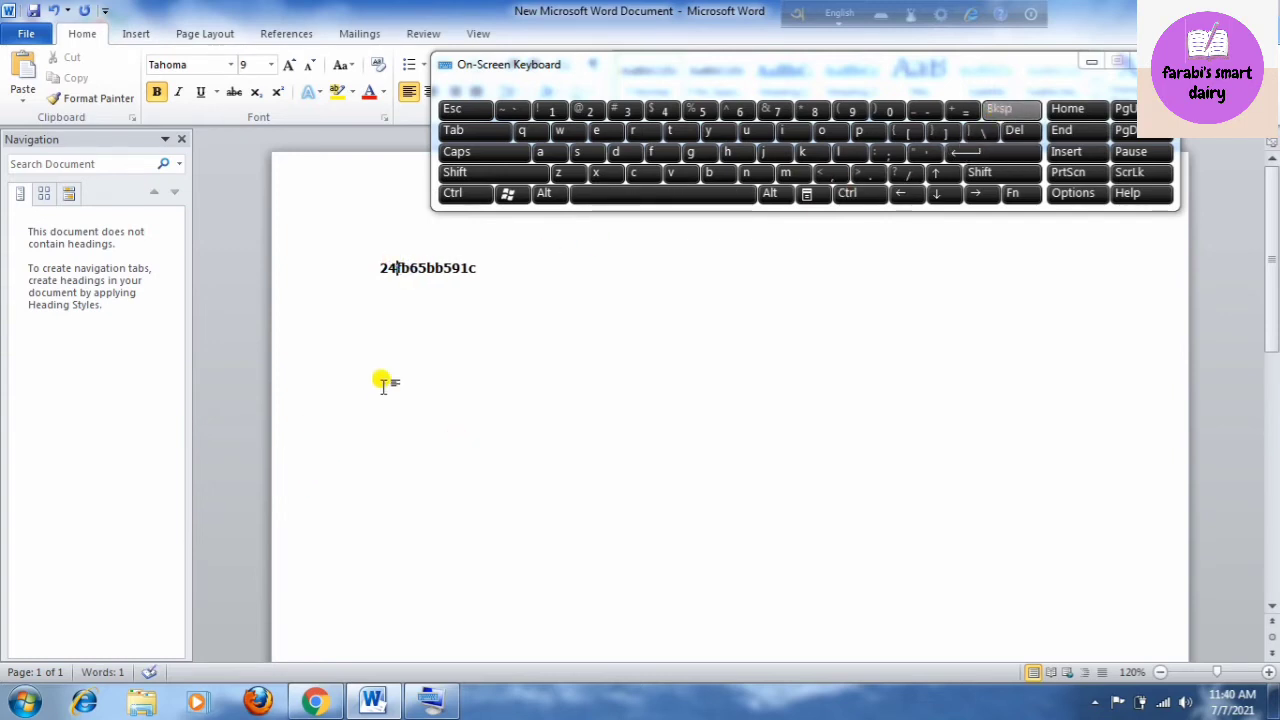
Copy the colon-free MAC address 24fb65bb591c from the document.
left_click_drag(478, 270, 380, 275)
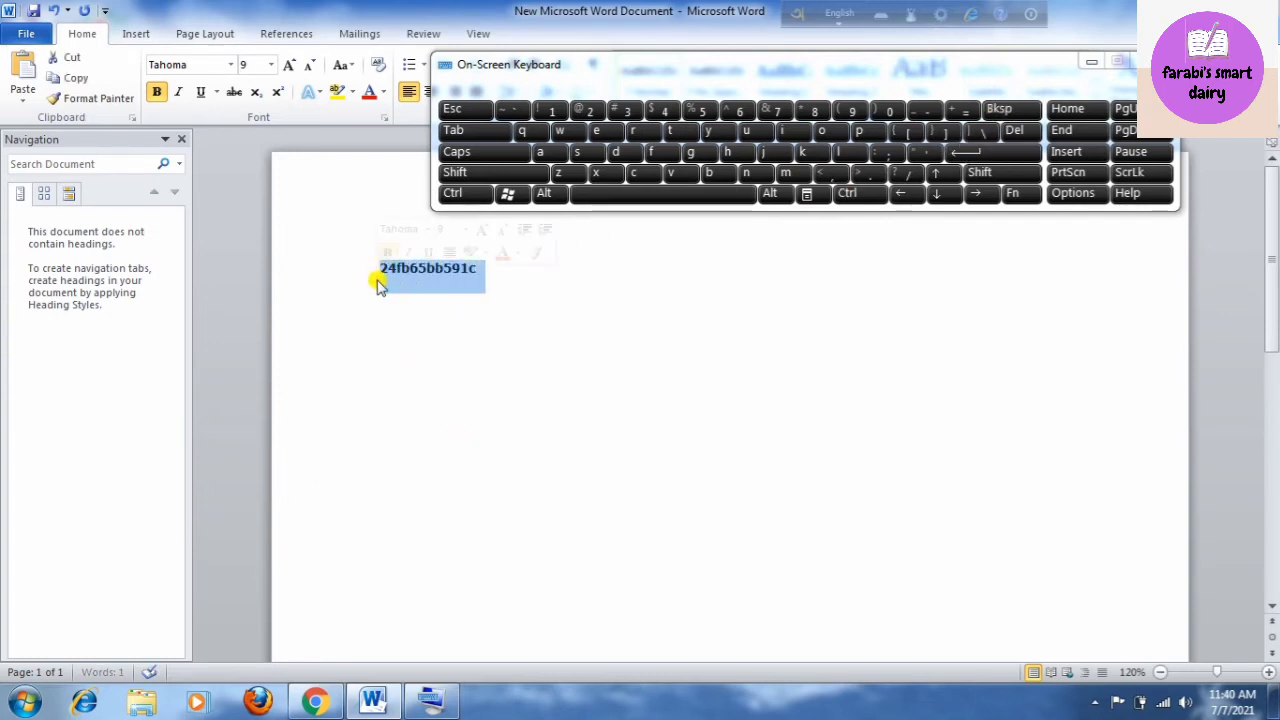
right_click(413, 277)
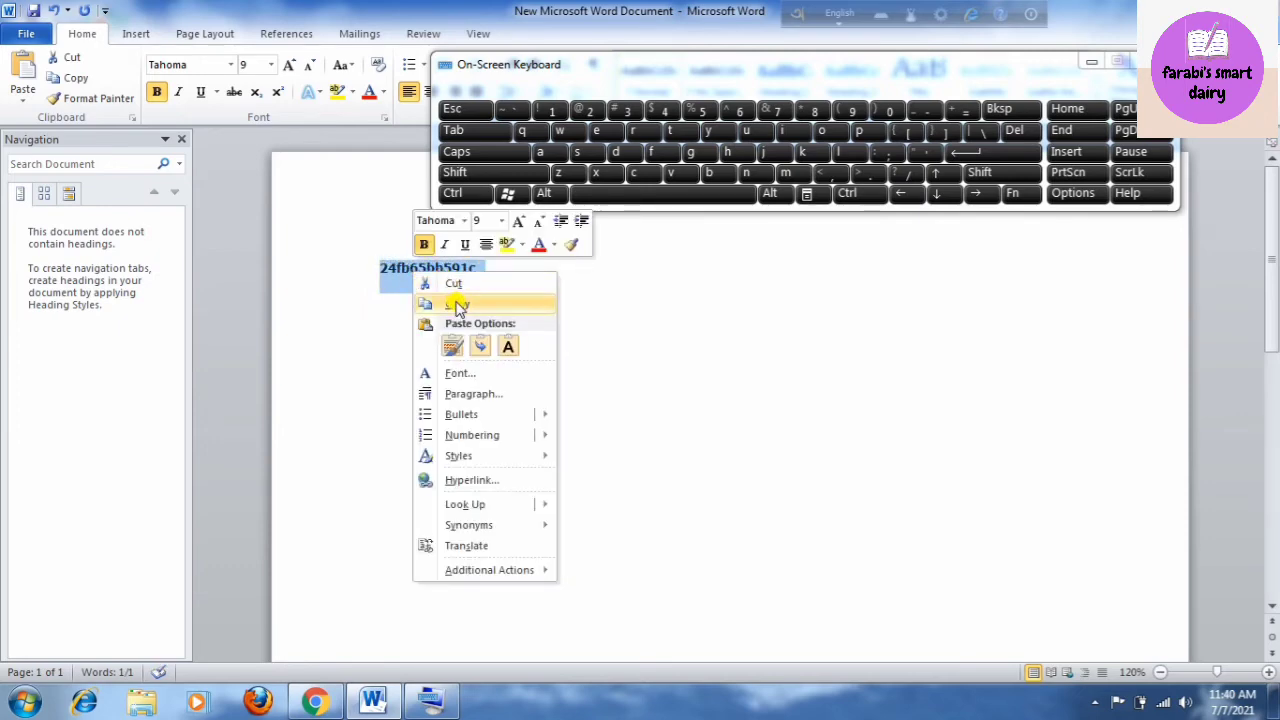
left_click(445, 303)
Switch back to Chrome, minimize the On-Screen Keyboard, and open the ACL setup in the router's advanced wireless settings.
left_click(315, 700)
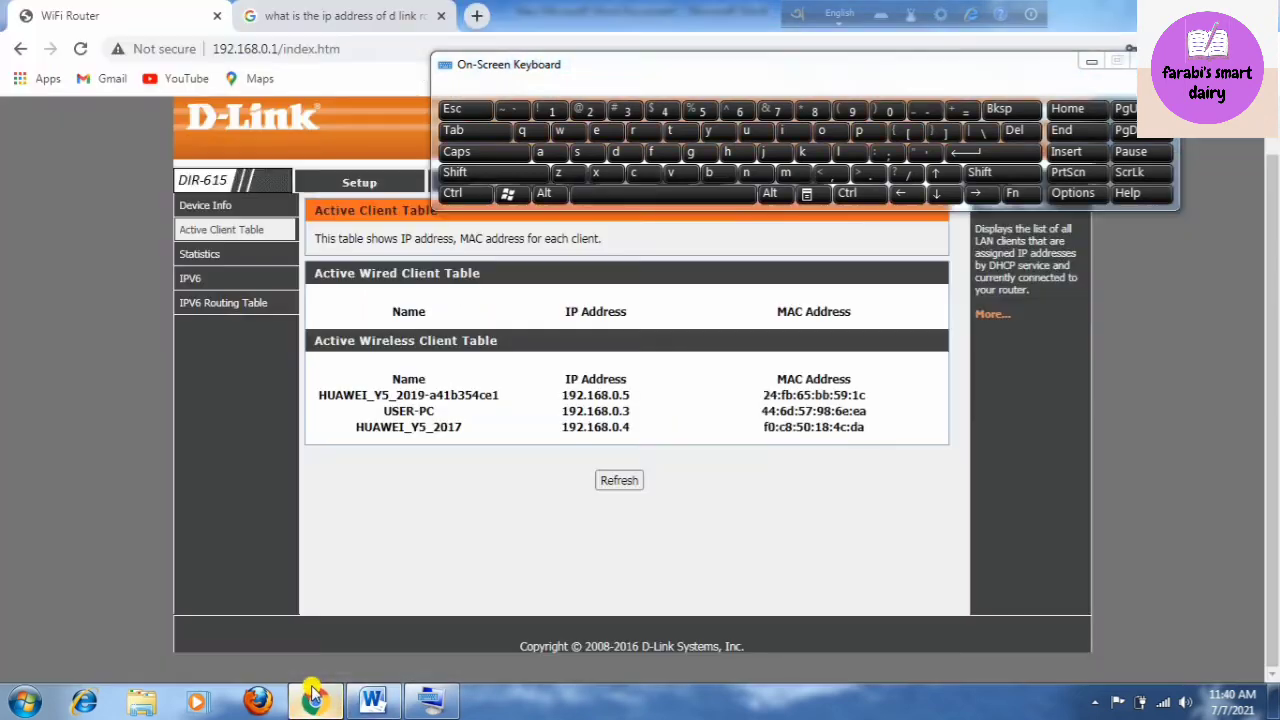
left_click(1093, 62)
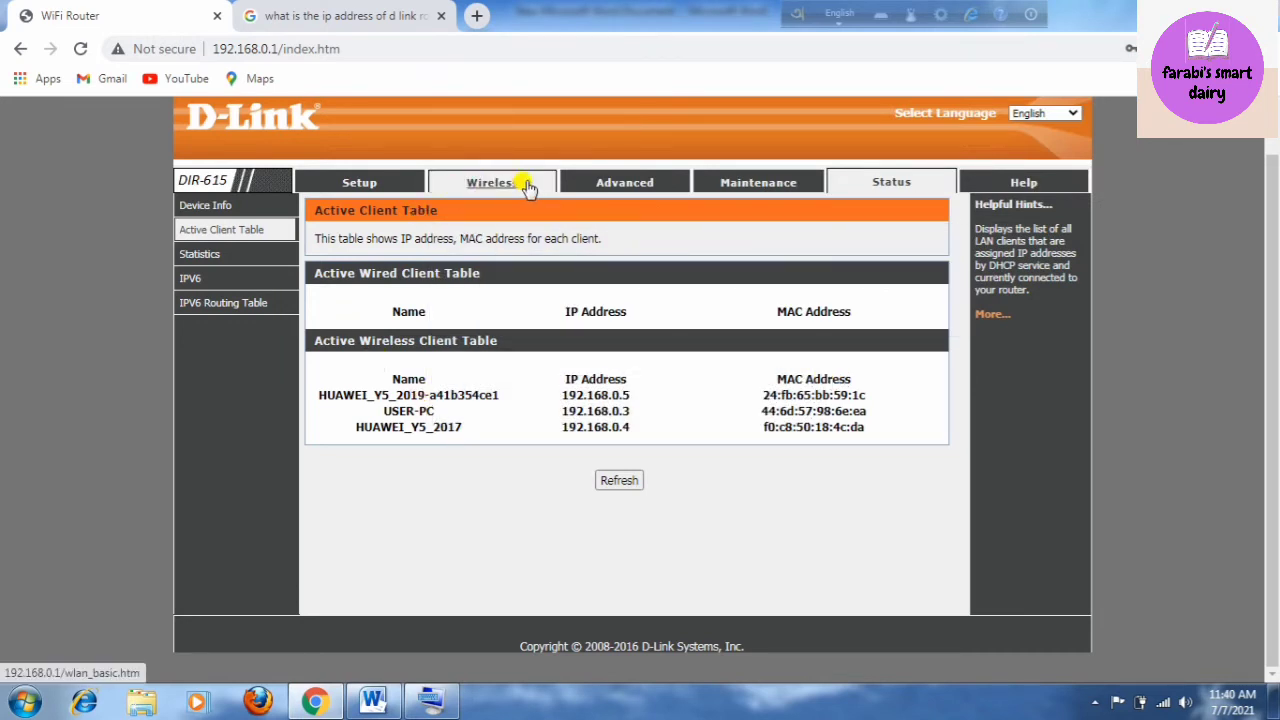
left_click(527, 189)
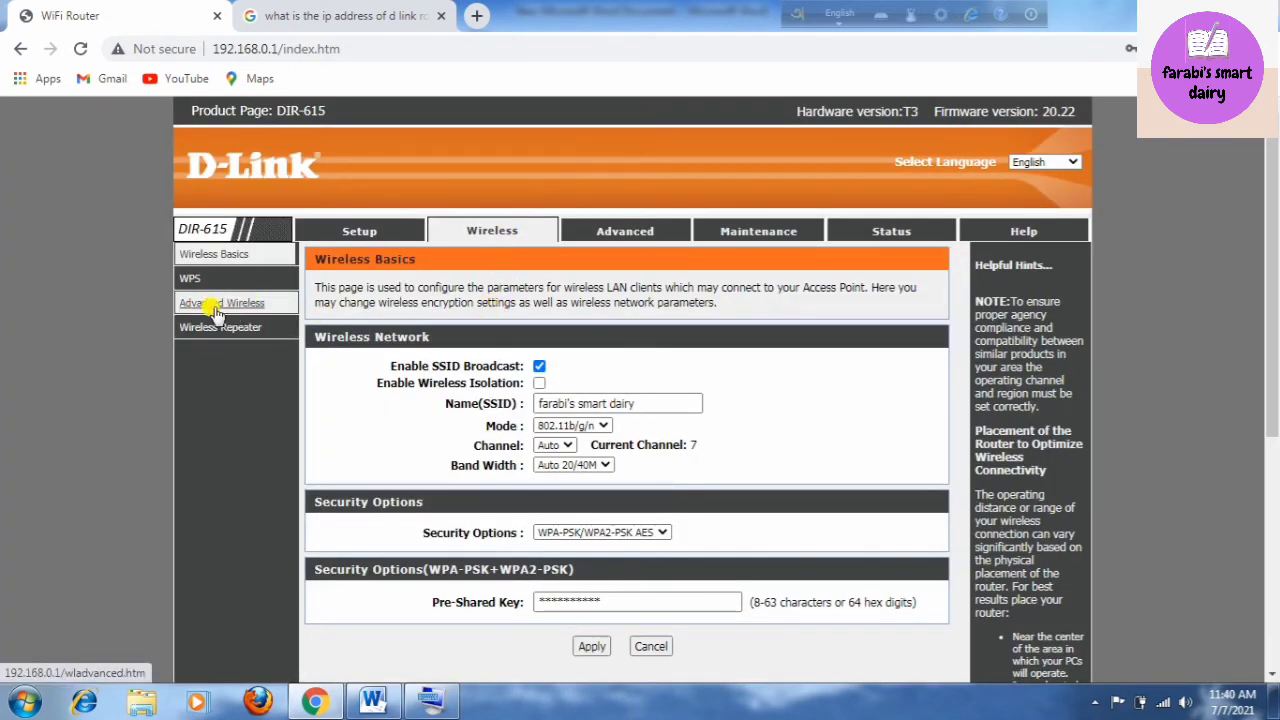
left_click(270, 303)
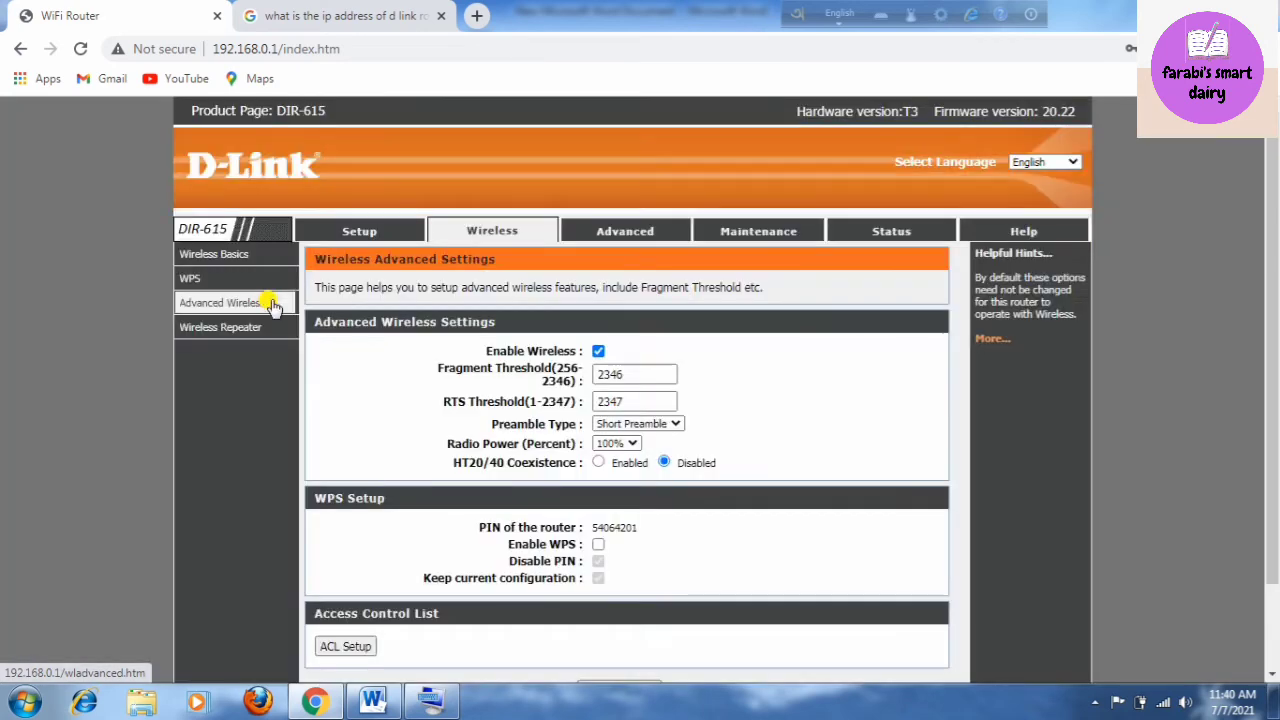
scroll(440, 338, "down", 1)
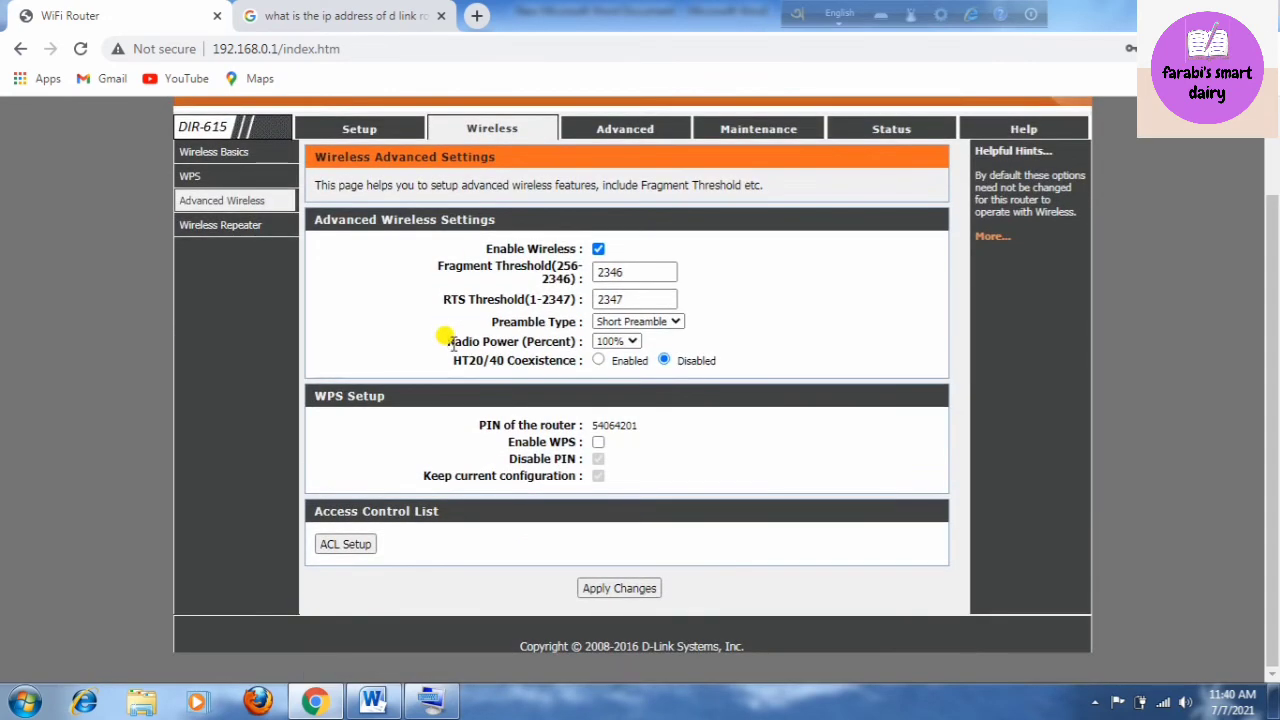
left_click(352, 546)
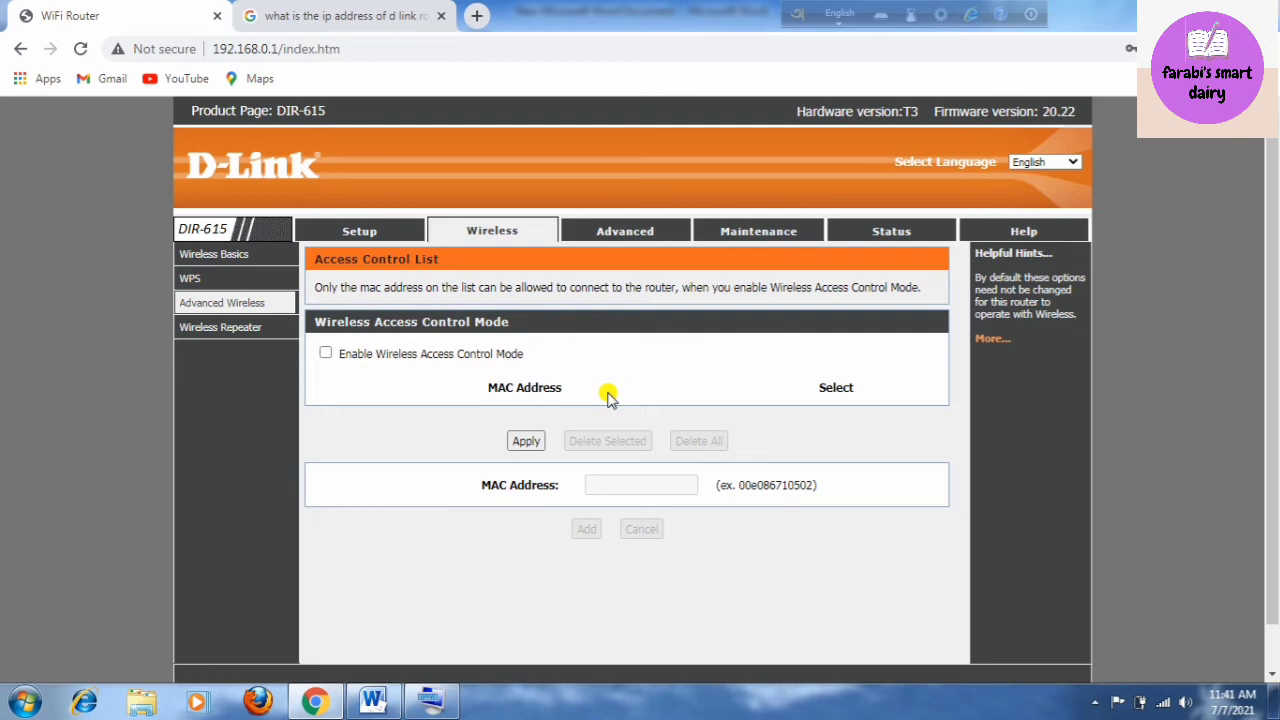
Enable Wireless Access Control Mode and paste 24fb65bb591c as the MAC address for the access control list.
left_click(326, 355)
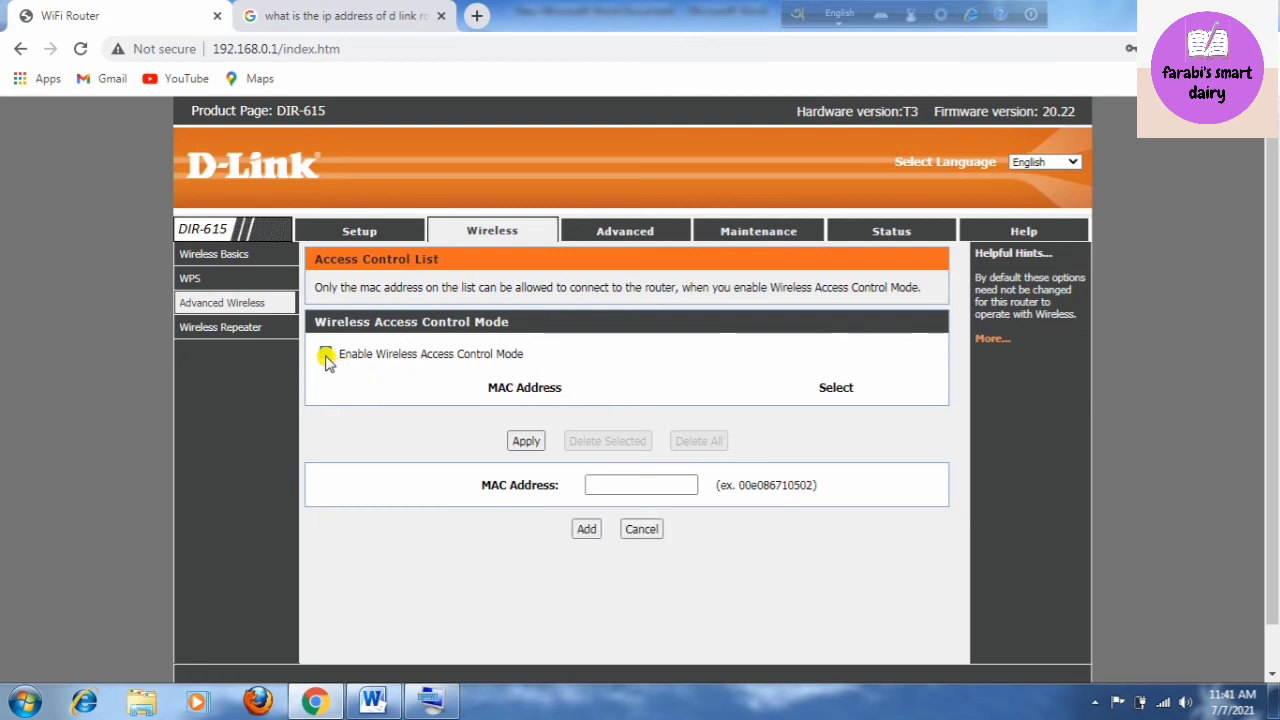
left_click(610, 484)
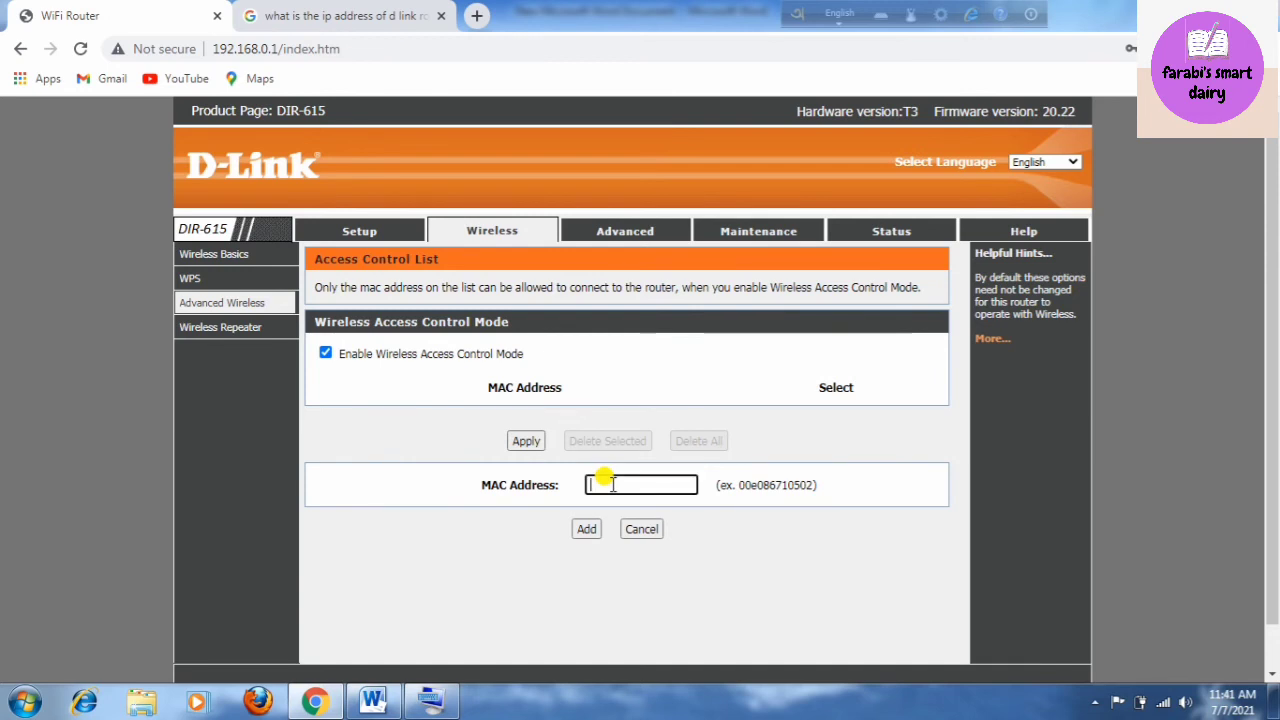
right_click(611, 484)
left_click(658, 310)
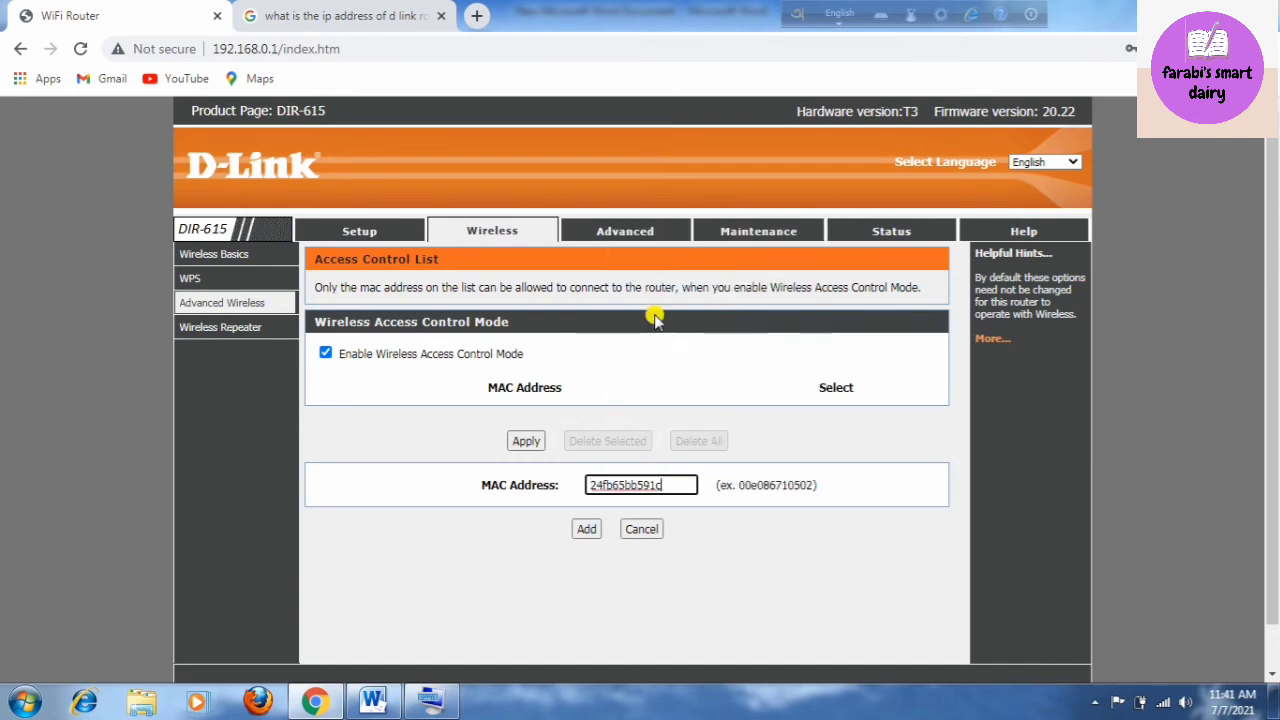